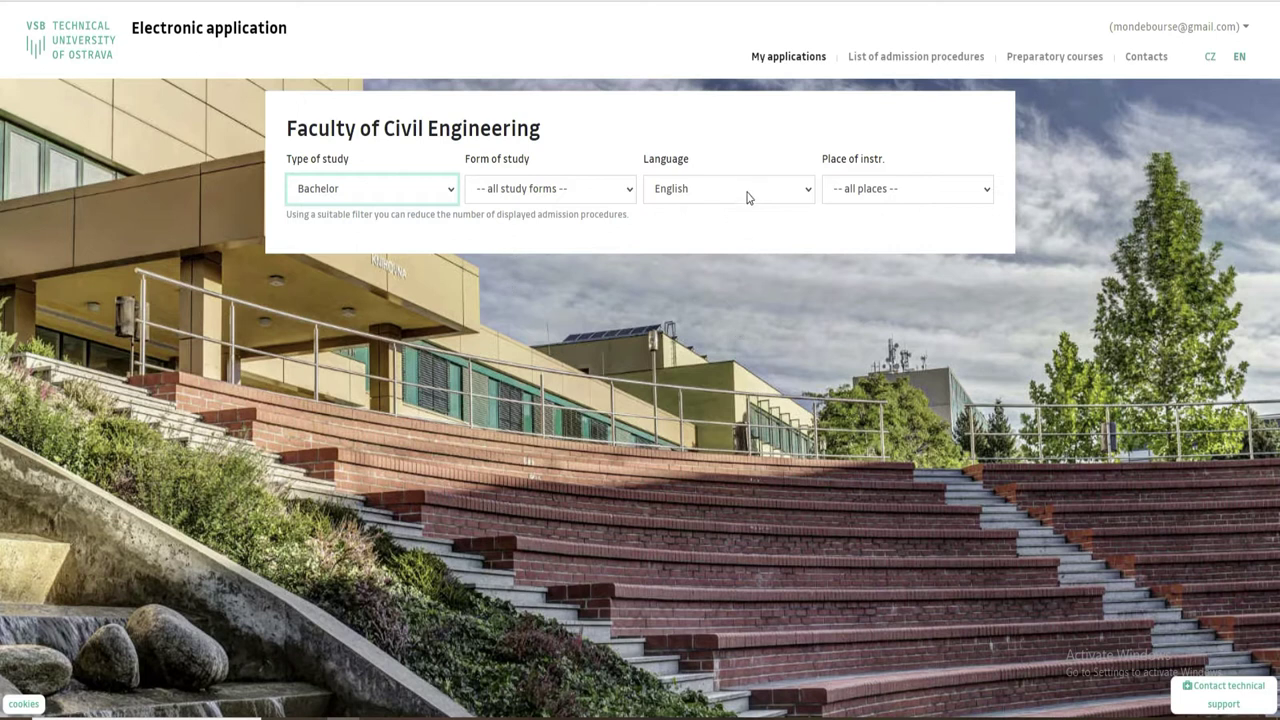
# Filter the programme listing to Czech-language study and review the application deadlines.
pyautogui.click(709, 229)
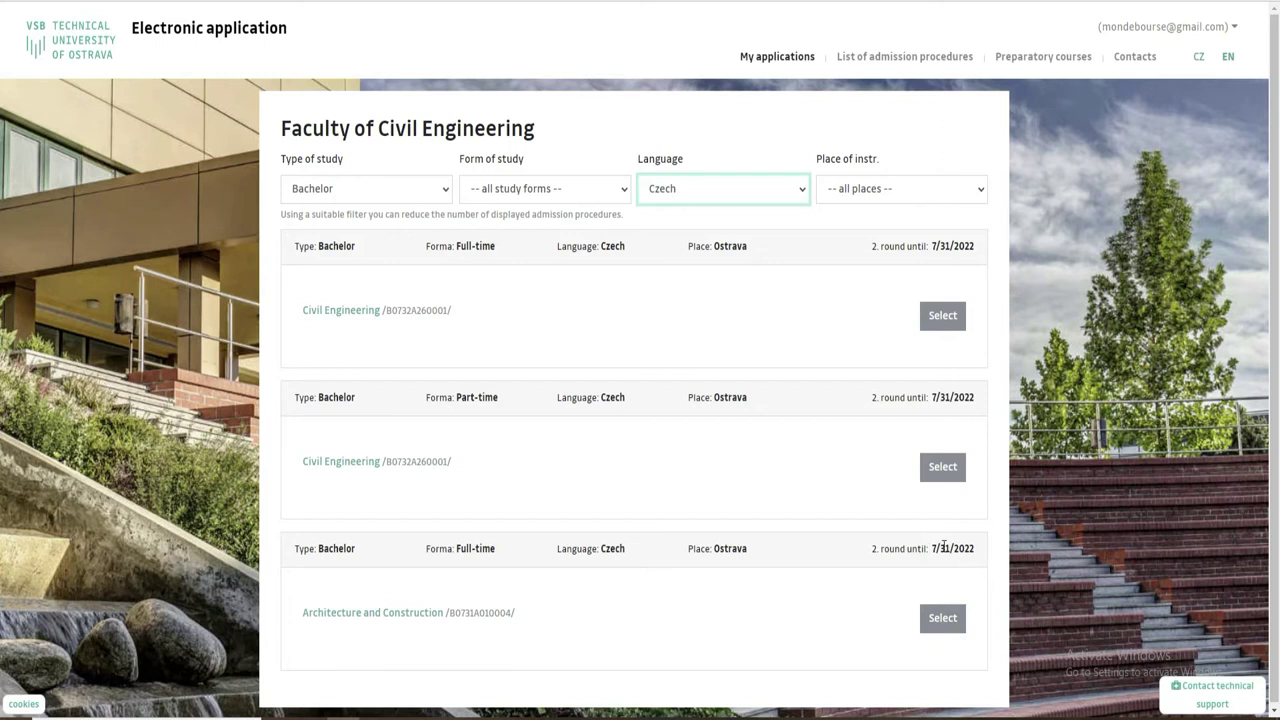
pyautogui.moveTo(933, 548); pyautogui.dragTo(983, 551)
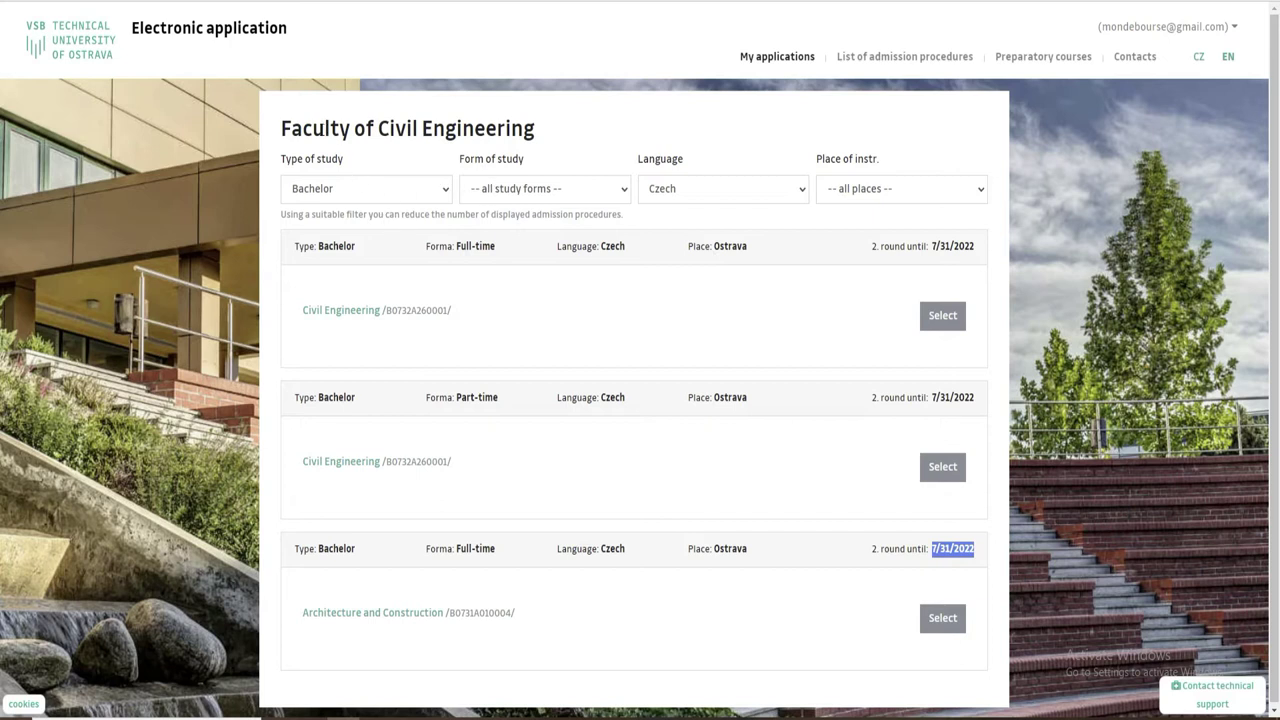
pyautogui.moveTo(280, 130); pyautogui.dragTo(586, 134)
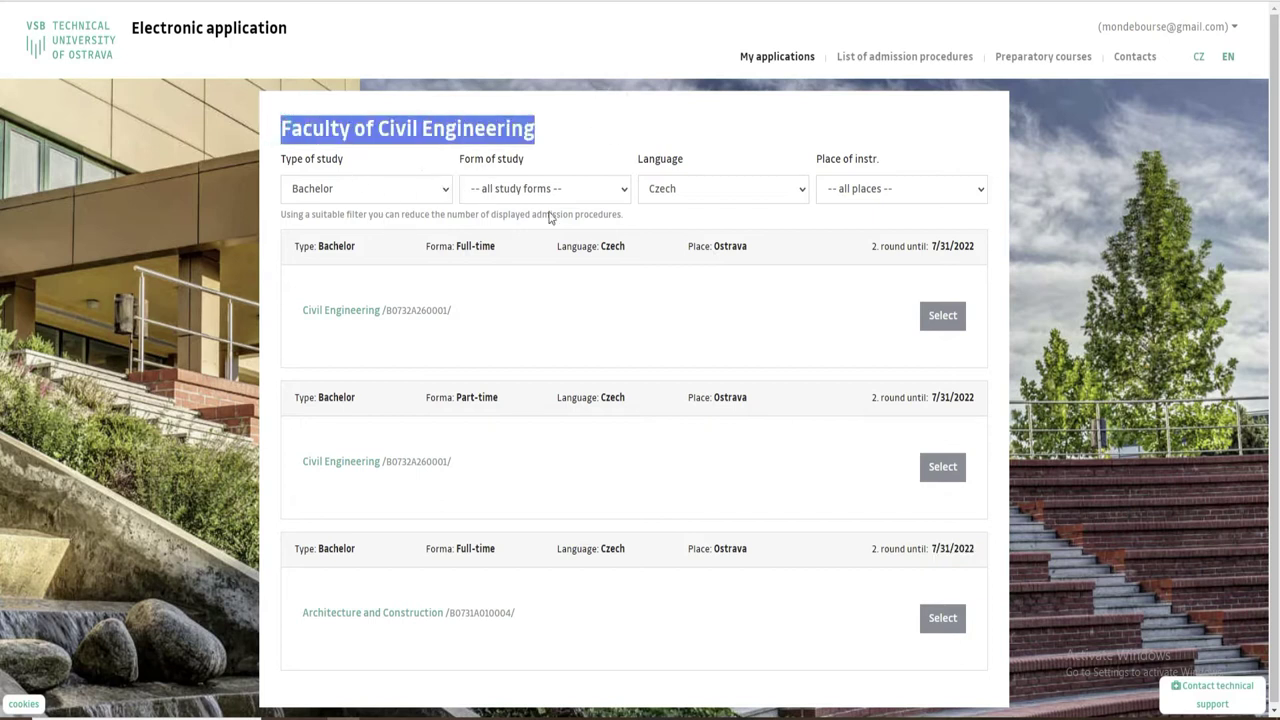
pyautogui.moveTo(978, 549); pyautogui.dragTo(922, 546)
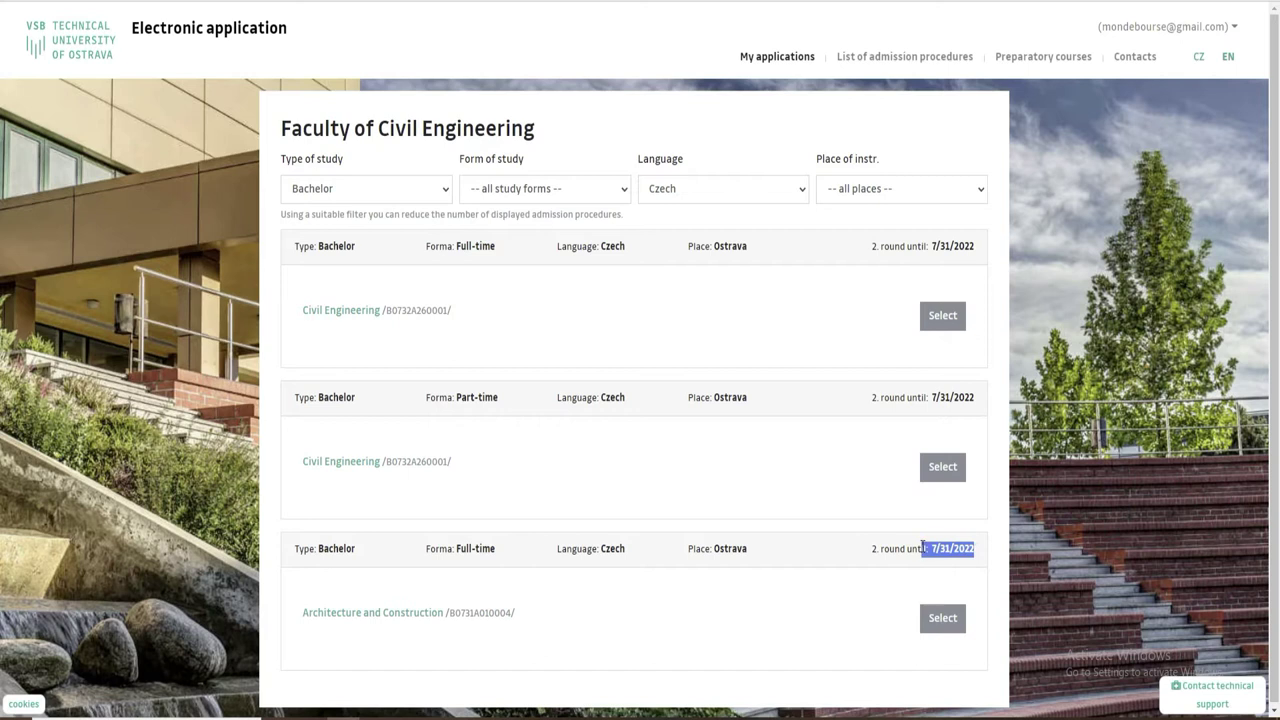
# Check the Doctoral deadlines, return to Bachelor programmes, and apply to Architecture and Construction.
pyautogui.click(423, 194)
pyautogui.click(386, 257)
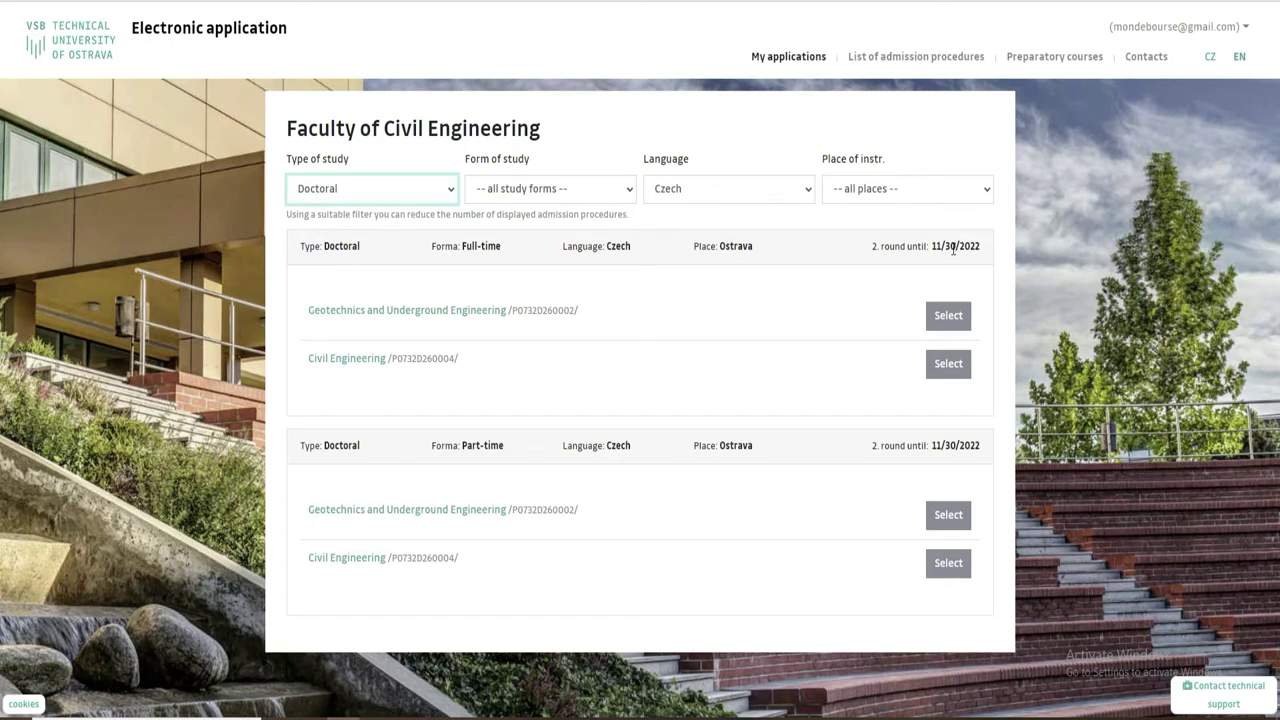
pyautogui.moveTo(932, 445); pyautogui.dragTo(985, 449)
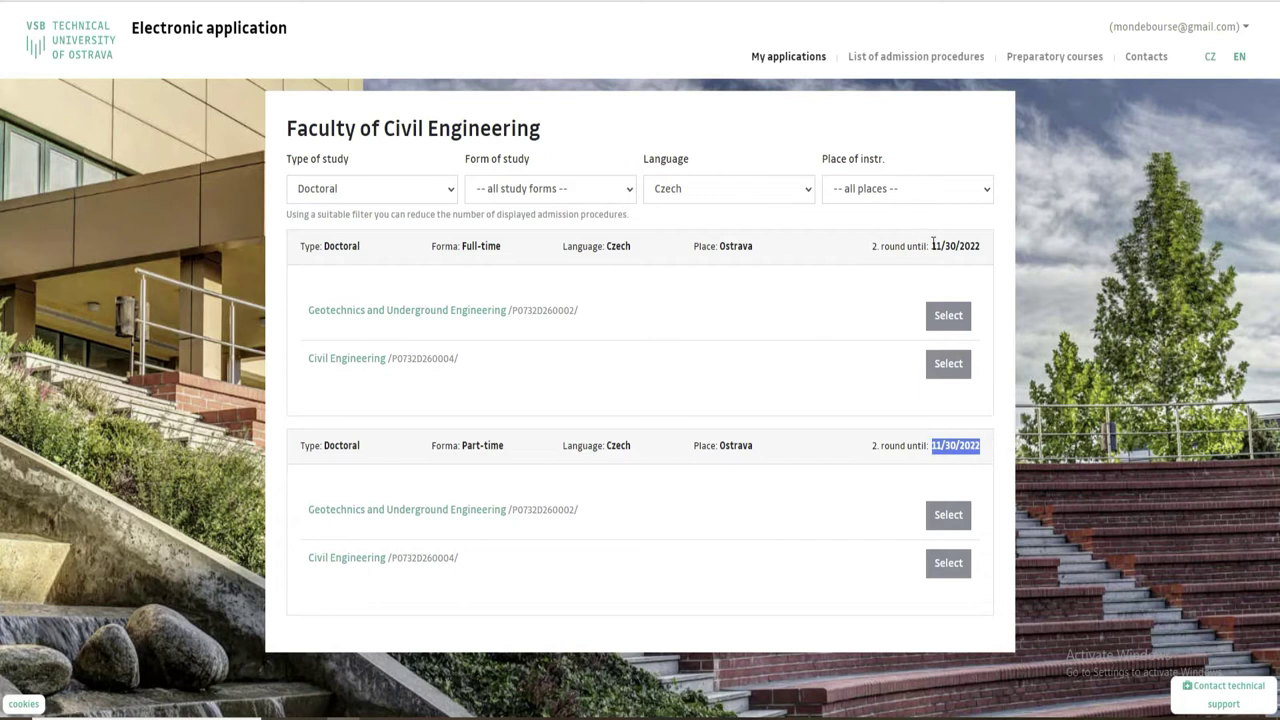
pyautogui.click(446, 198)
pyautogui.click(398, 226)
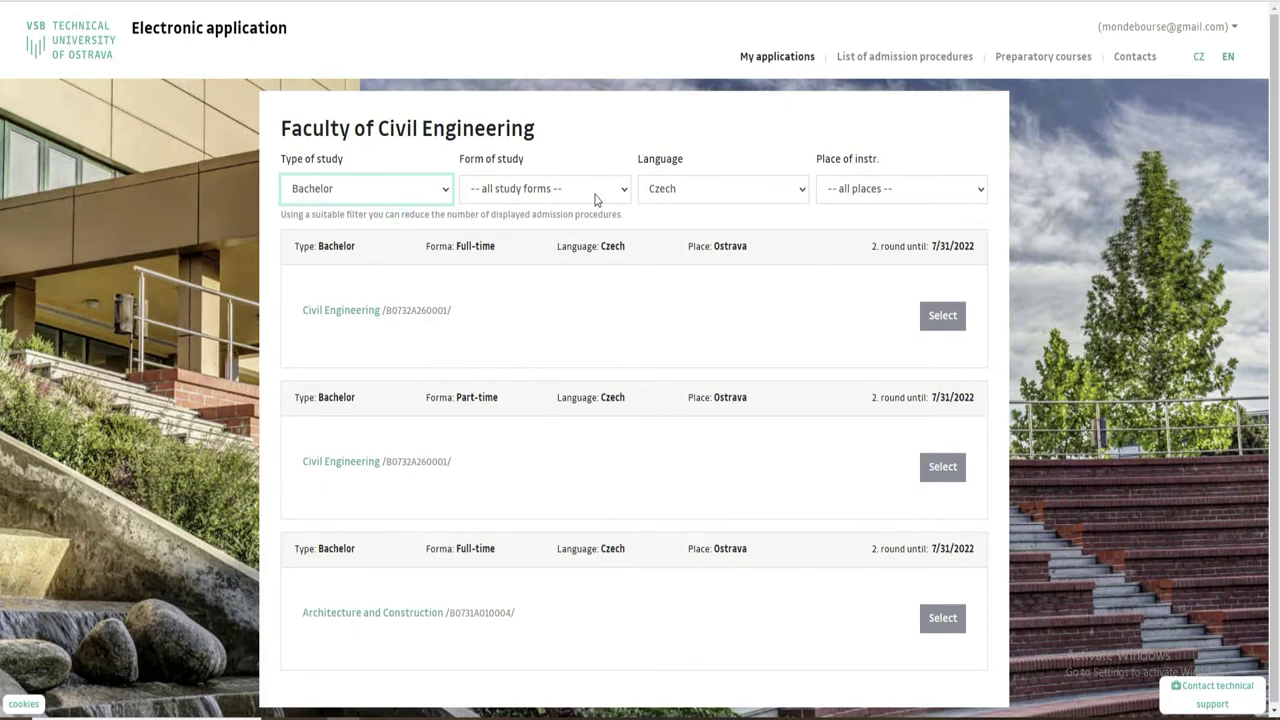
pyautogui.moveTo(931, 397); pyautogui.dragTo(997, 403)
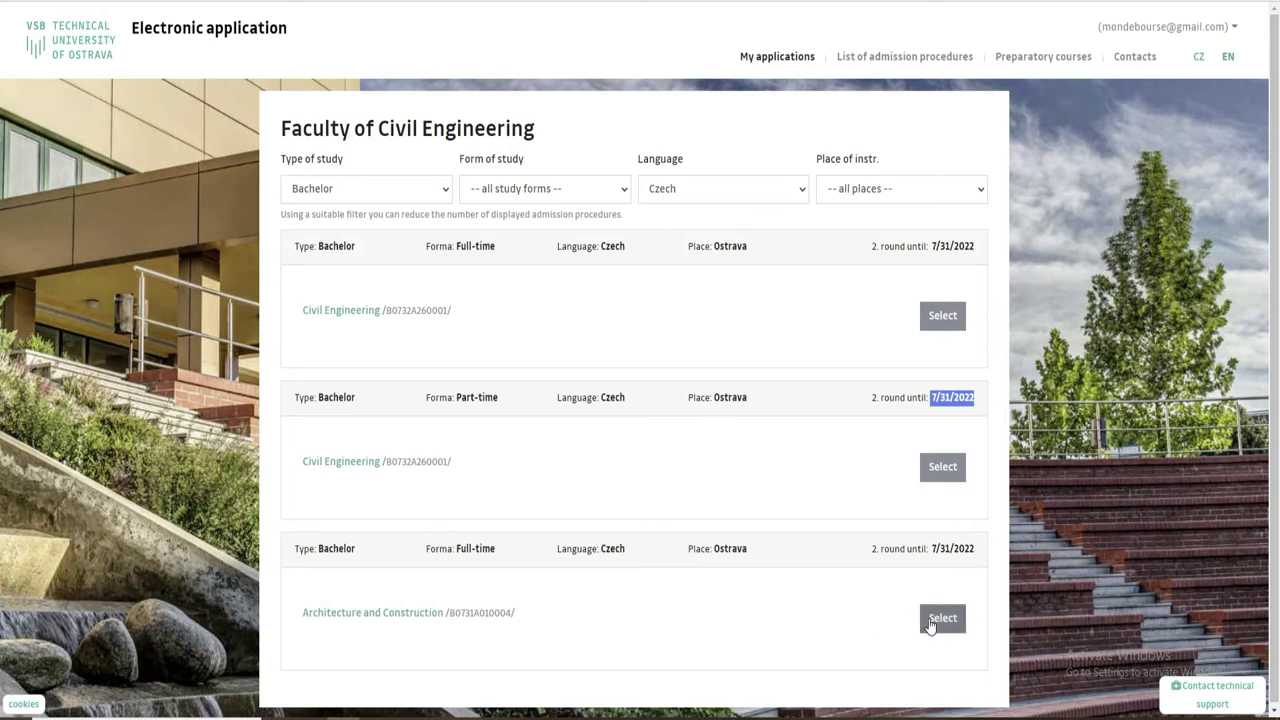
pyautogui.click(849, 635)
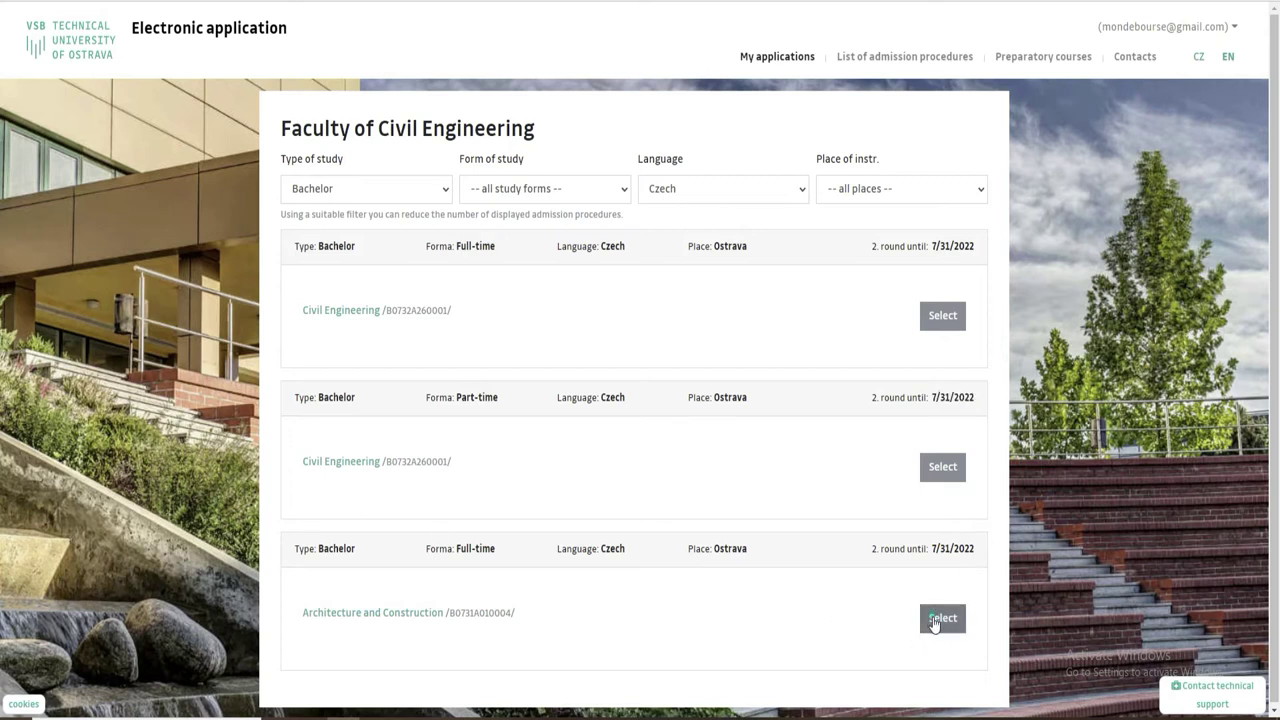
pyautogui.click(935, 620)
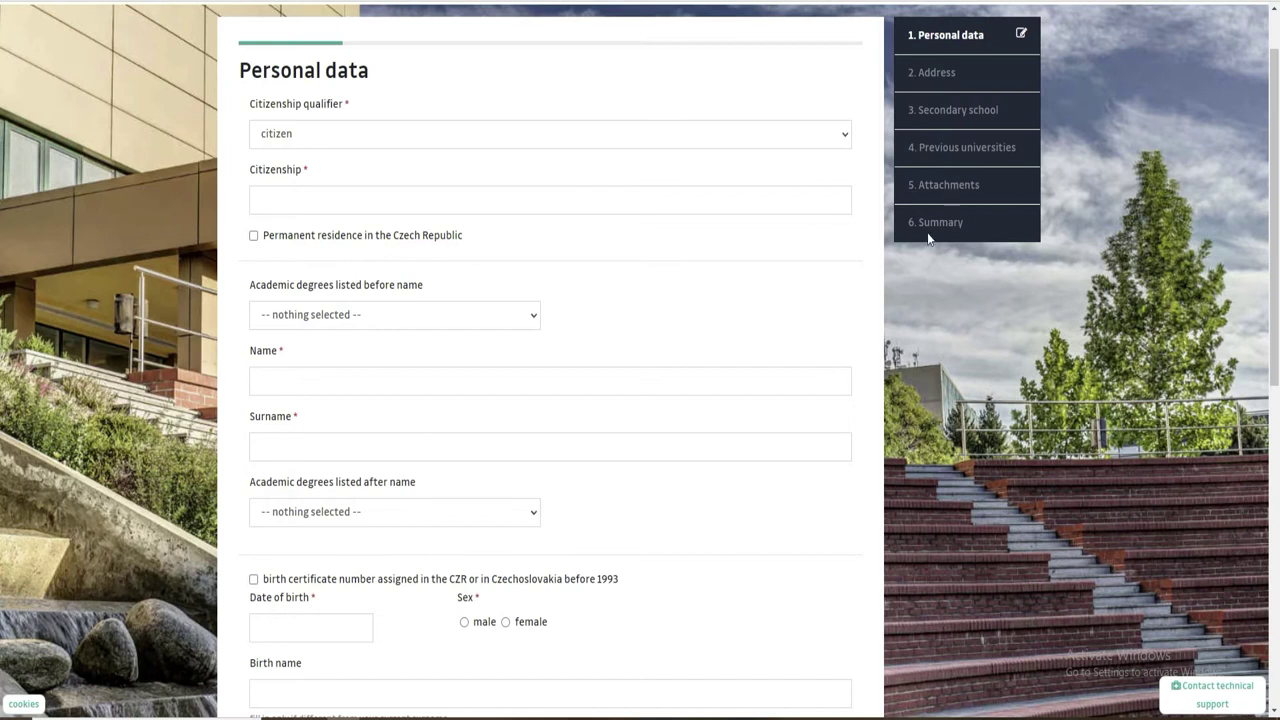
# Keep 'citizen' as the citizenship qualifier and bring up the page context menu.
pyautogui.moveTo(1276, 216); pyautogui.dragTo(1278, 161)
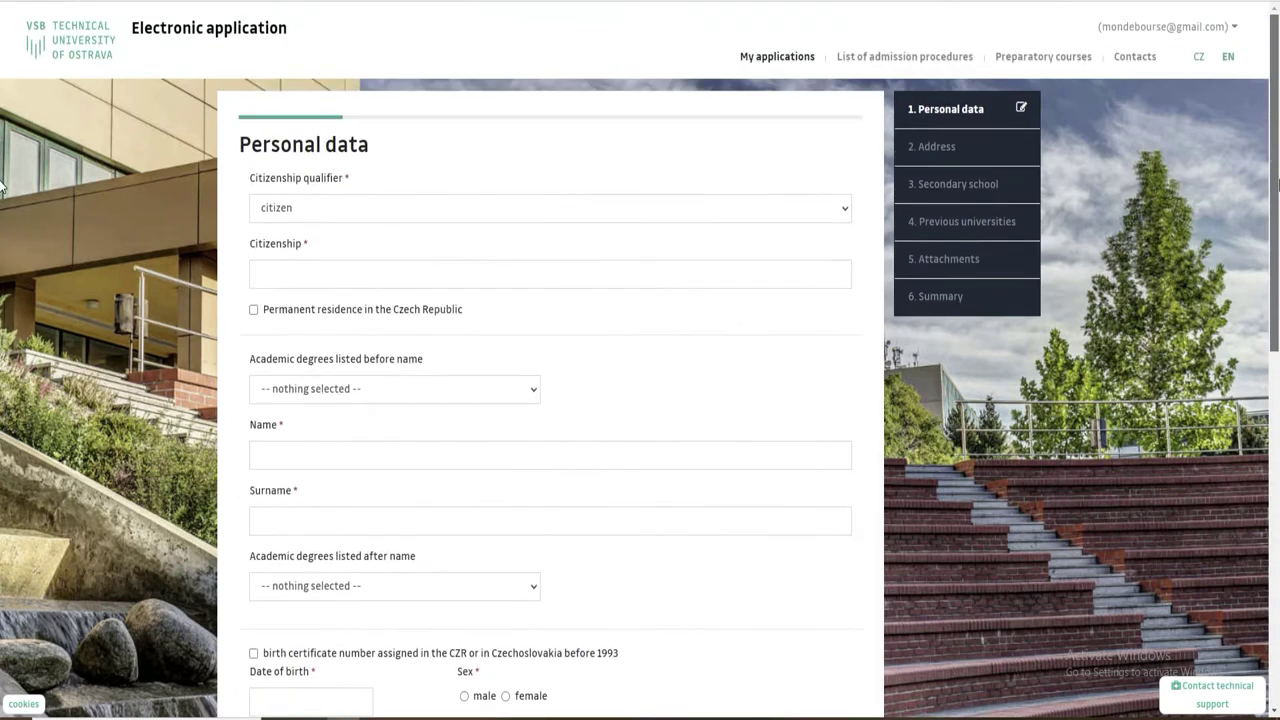
pyautogui.click(327, 212)
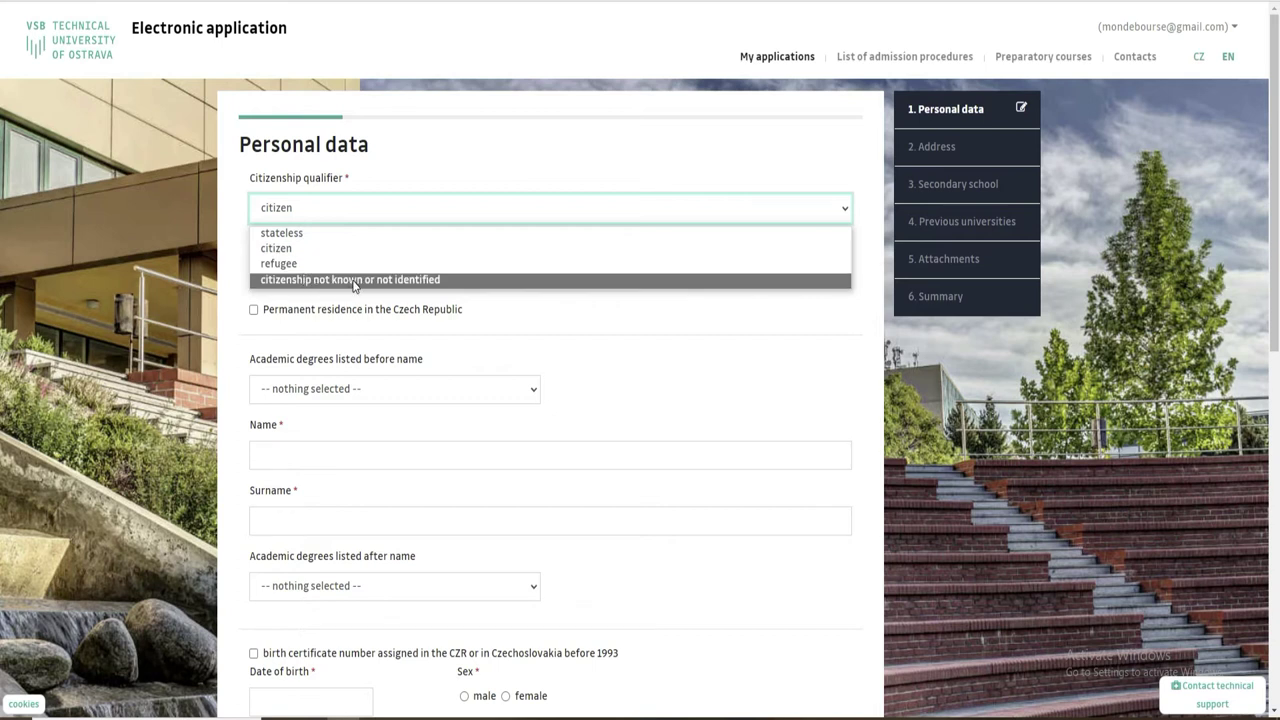
pyautogui.rightClick(1004, 420)
pyautogui.rightClick(1004, 420)
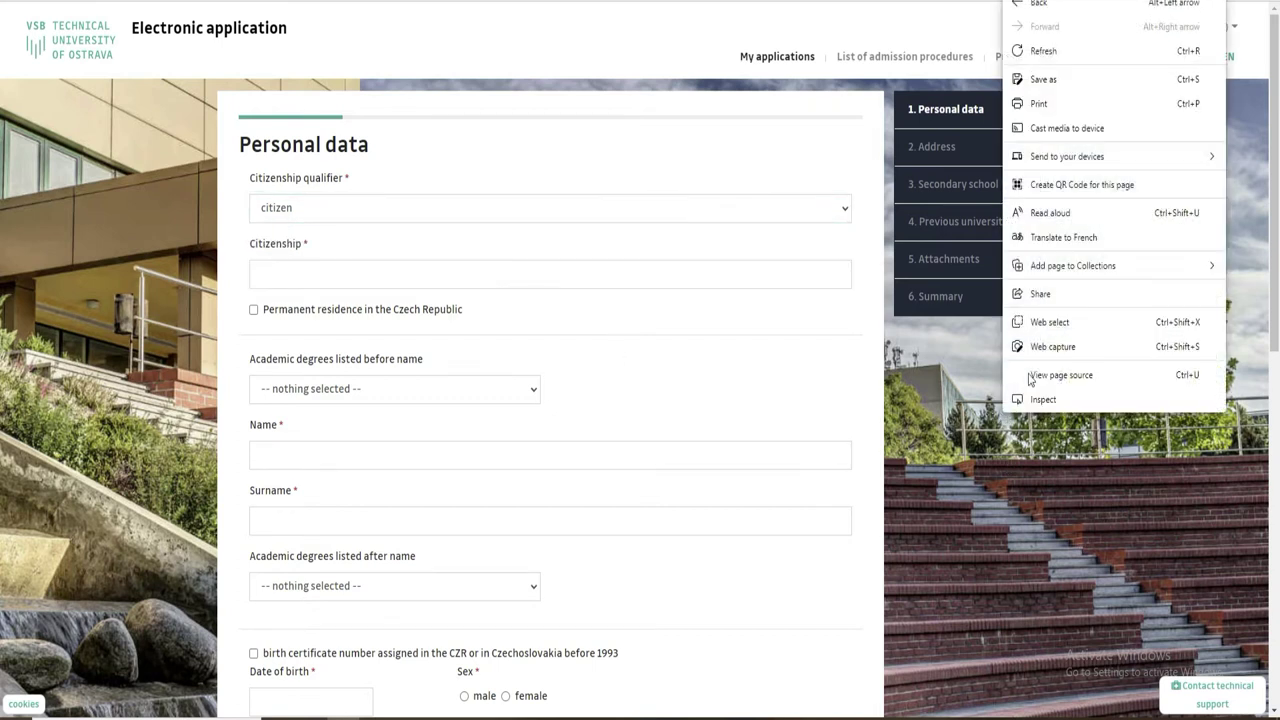
# Translate the form to French, keep 'citoyen', and set citizenship to République de Côte d'Ivoire.
pyautogui.click(1004, 242)
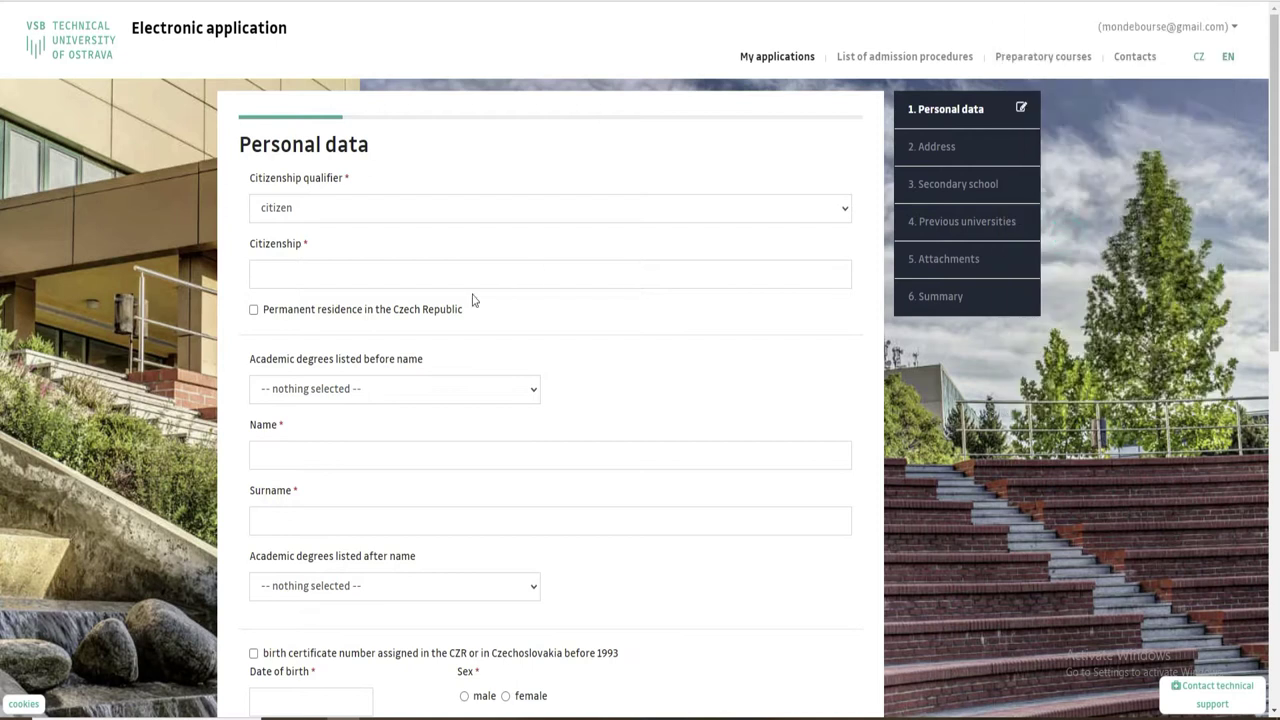
pyautogui.click(407, 211)
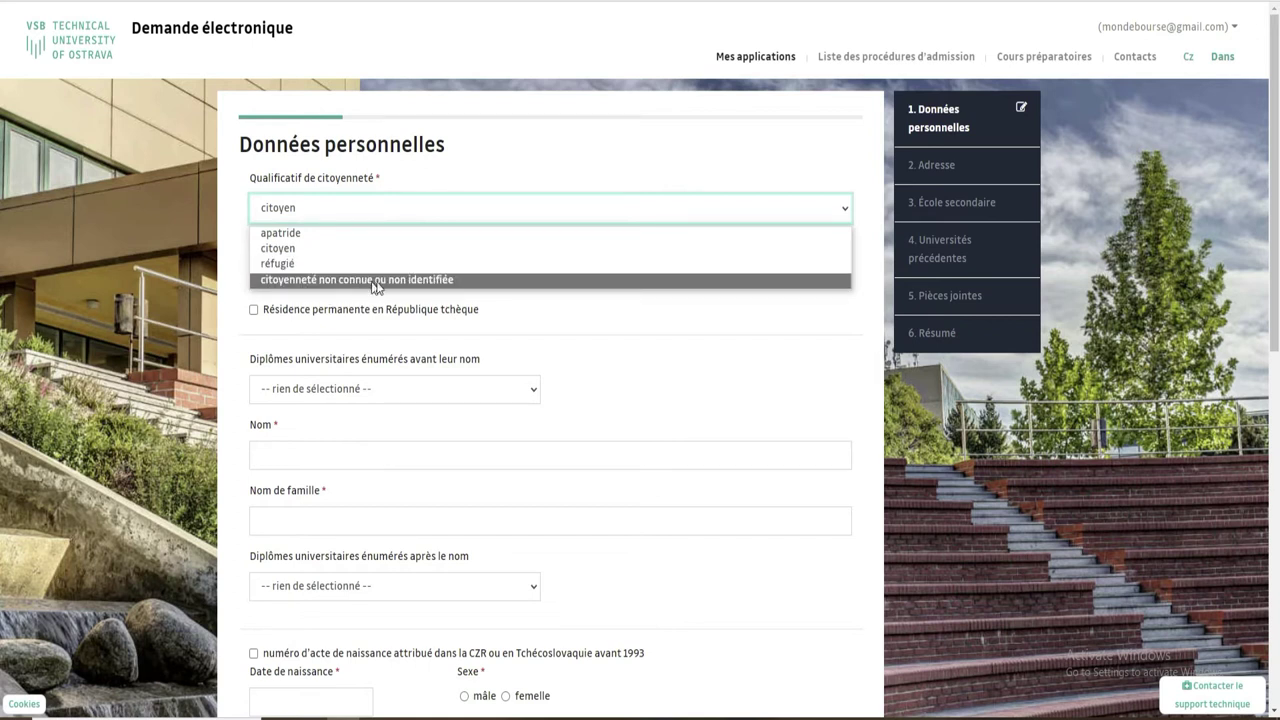
pyautogui.click(305, 248)
pyautogui.click(335, 277)
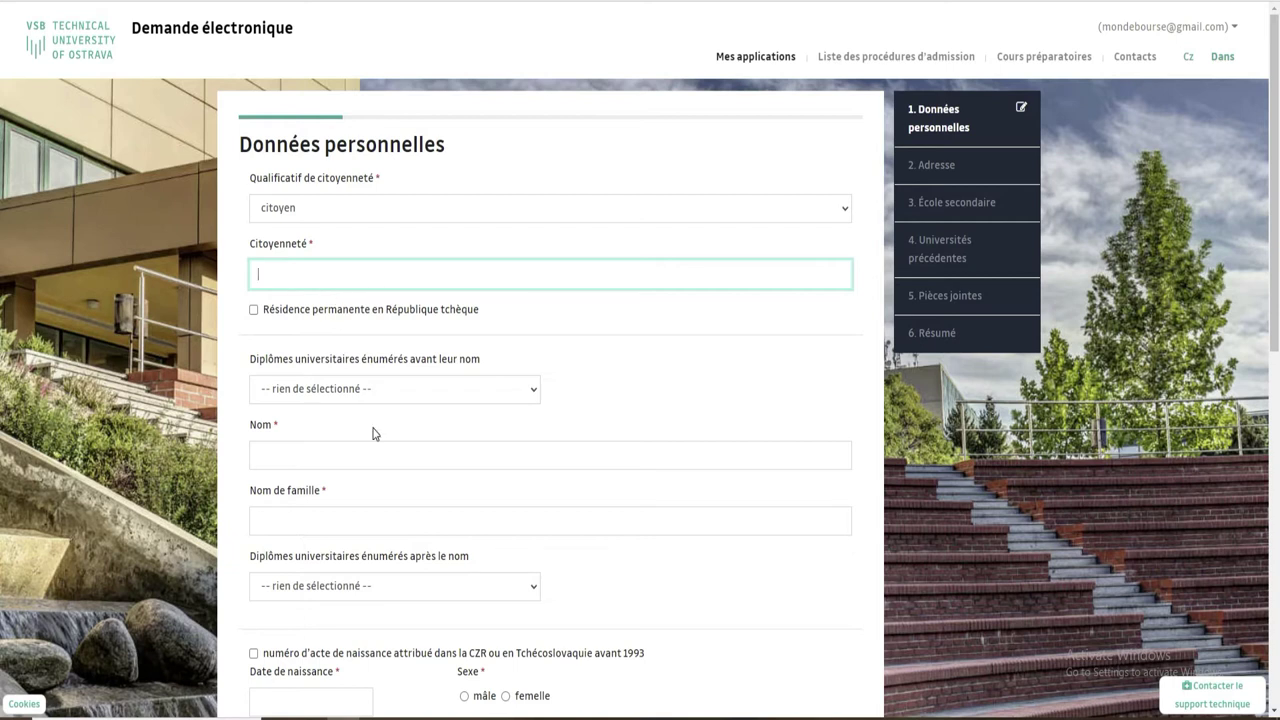
pyautogui.write('te')
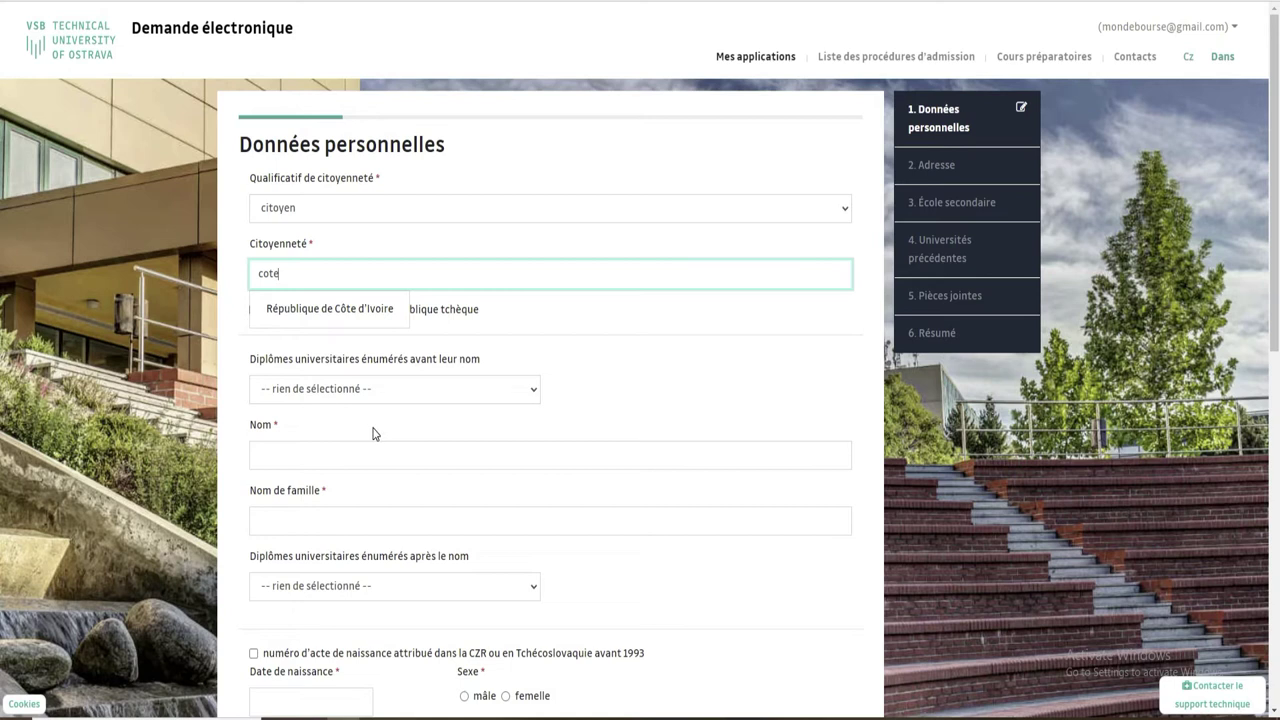
pyautogui.click(363, 316)
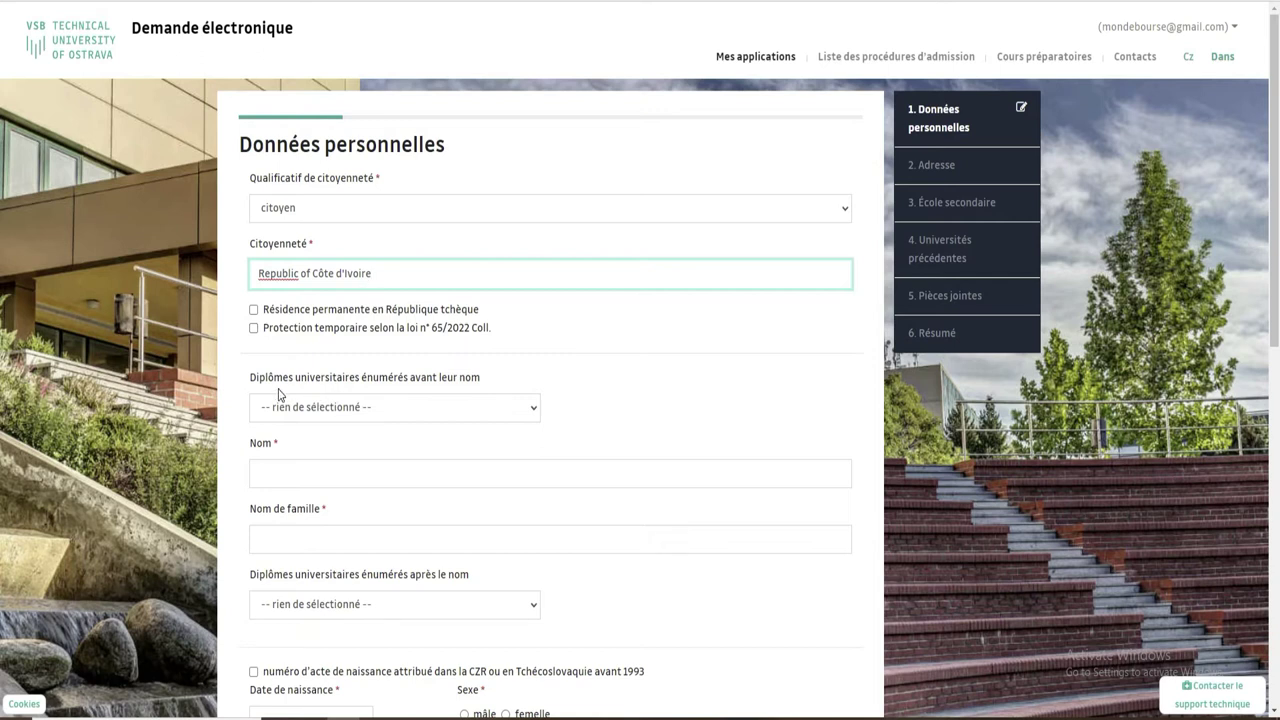
# Set B.A. as the degree before the name.
pyautogui.click(528, 414)
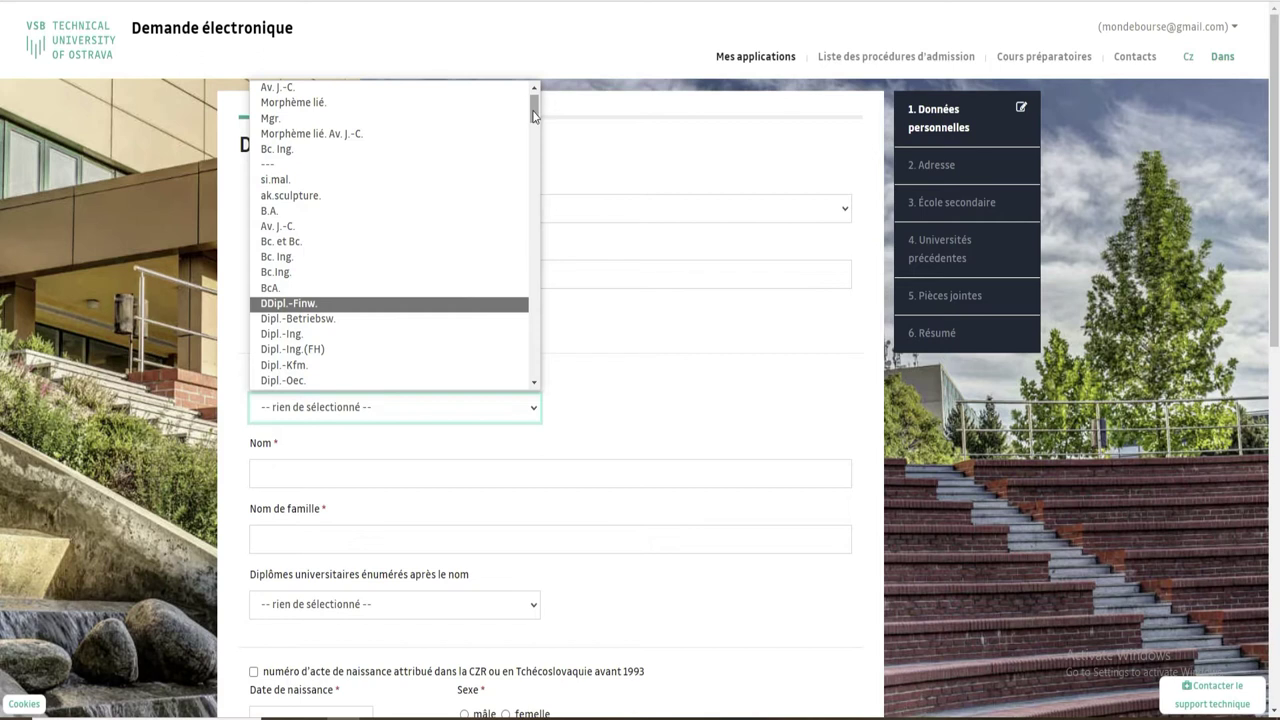
pyautogui.moveTo(534, 108)
pyautogui.mouseDown()
pyautogui.moveTo(533, 123)
pyautogui.moveTo(534, 98)
pyautogui.mouseUp()
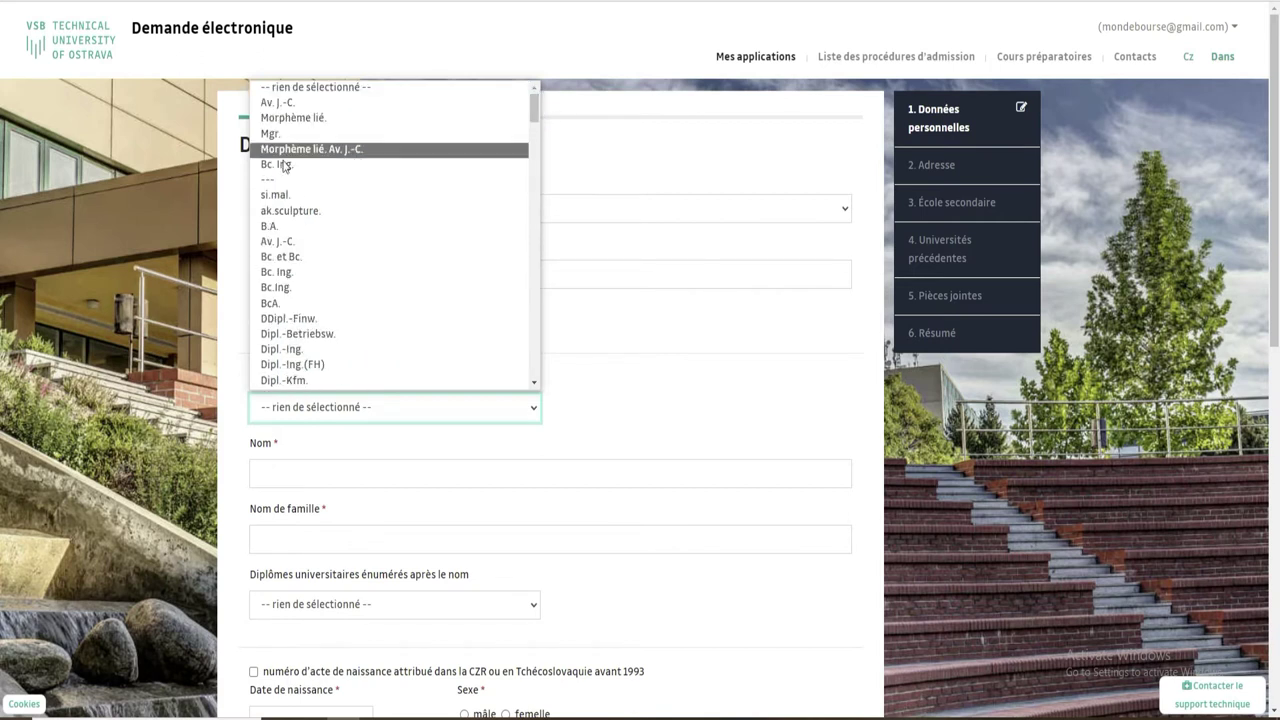
pyautogui.click(277, 230)
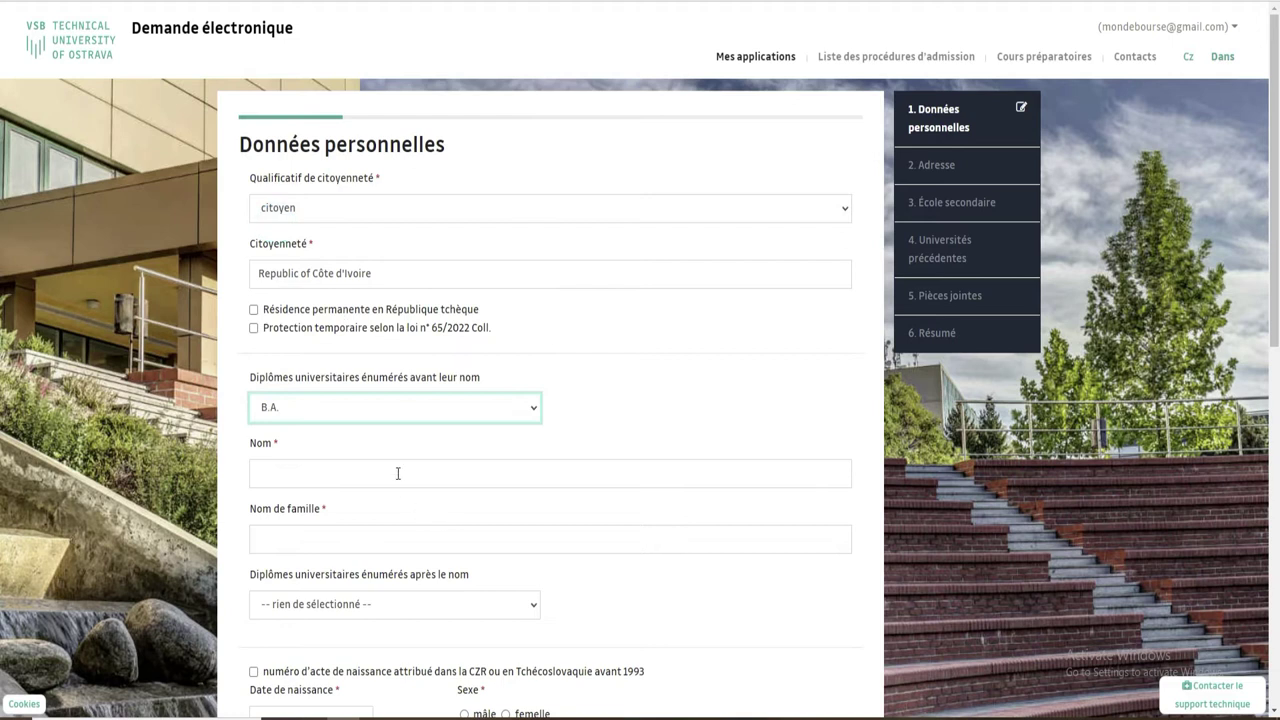
# Enter the applicant's first name in Nom and surname in Nom de famille.
pyautogui.click(398, 471)
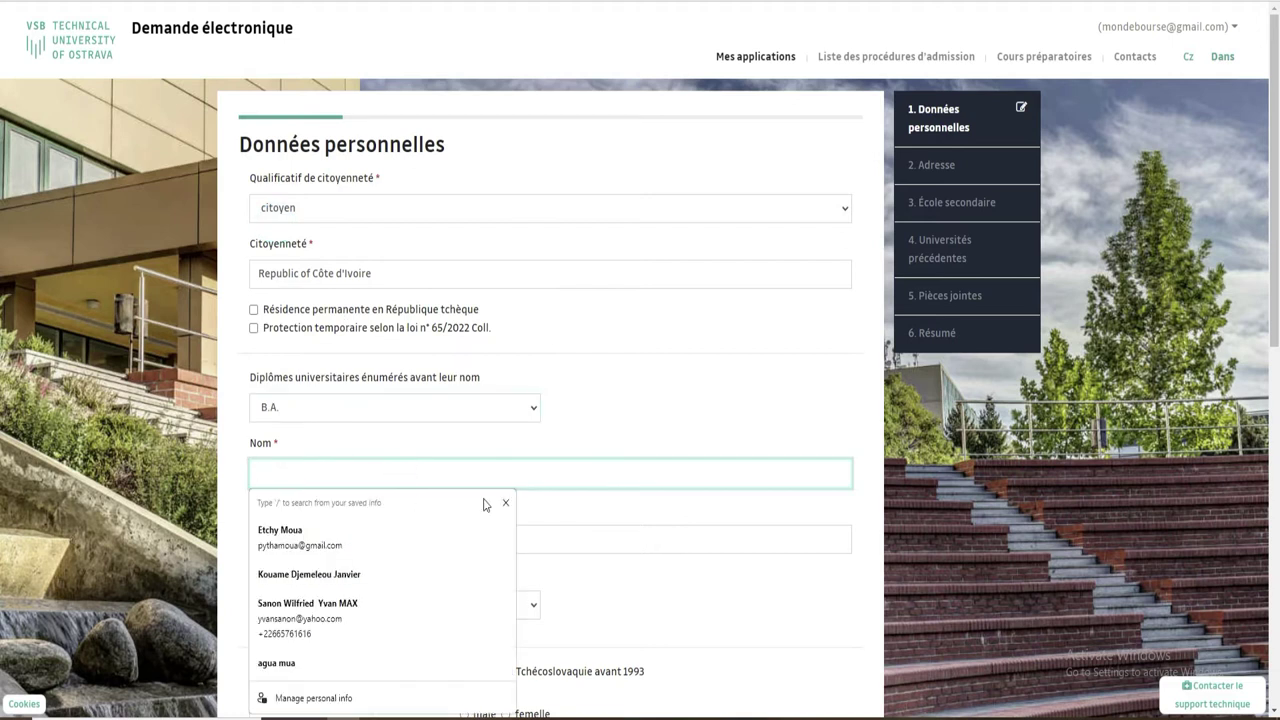
pyautogui.click(594, 536)
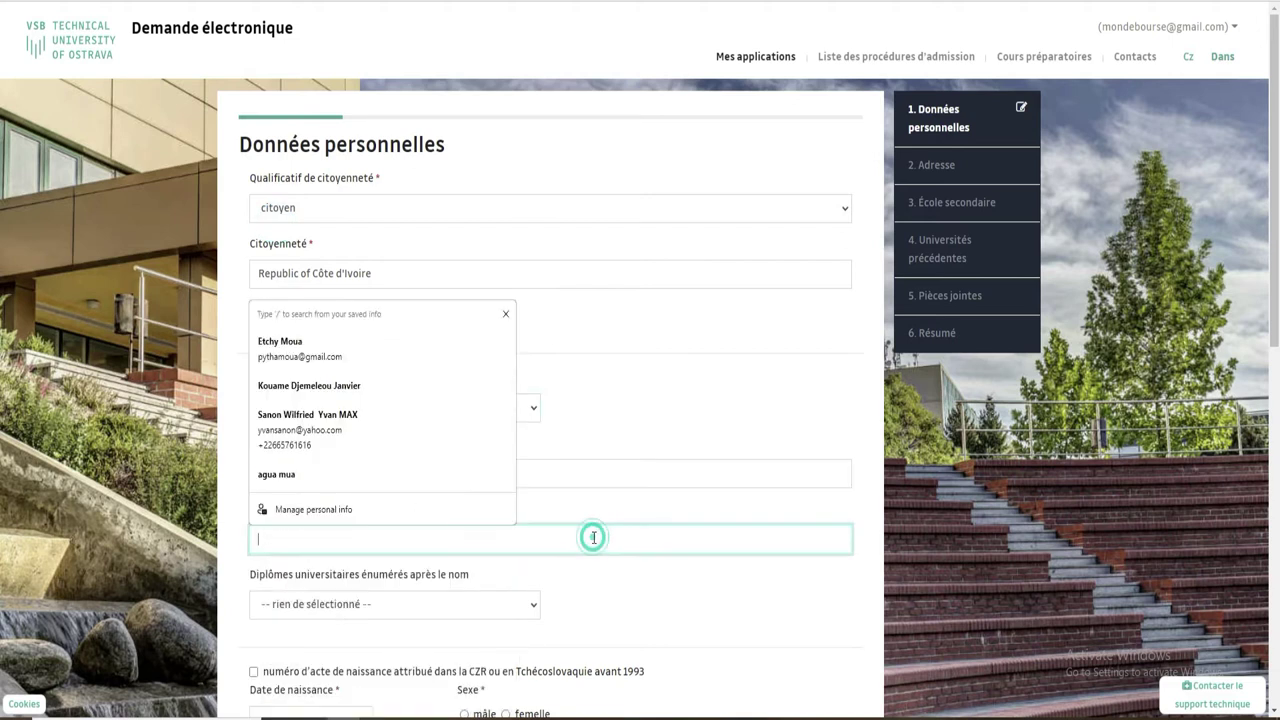
pyautogui.click(604, 473)
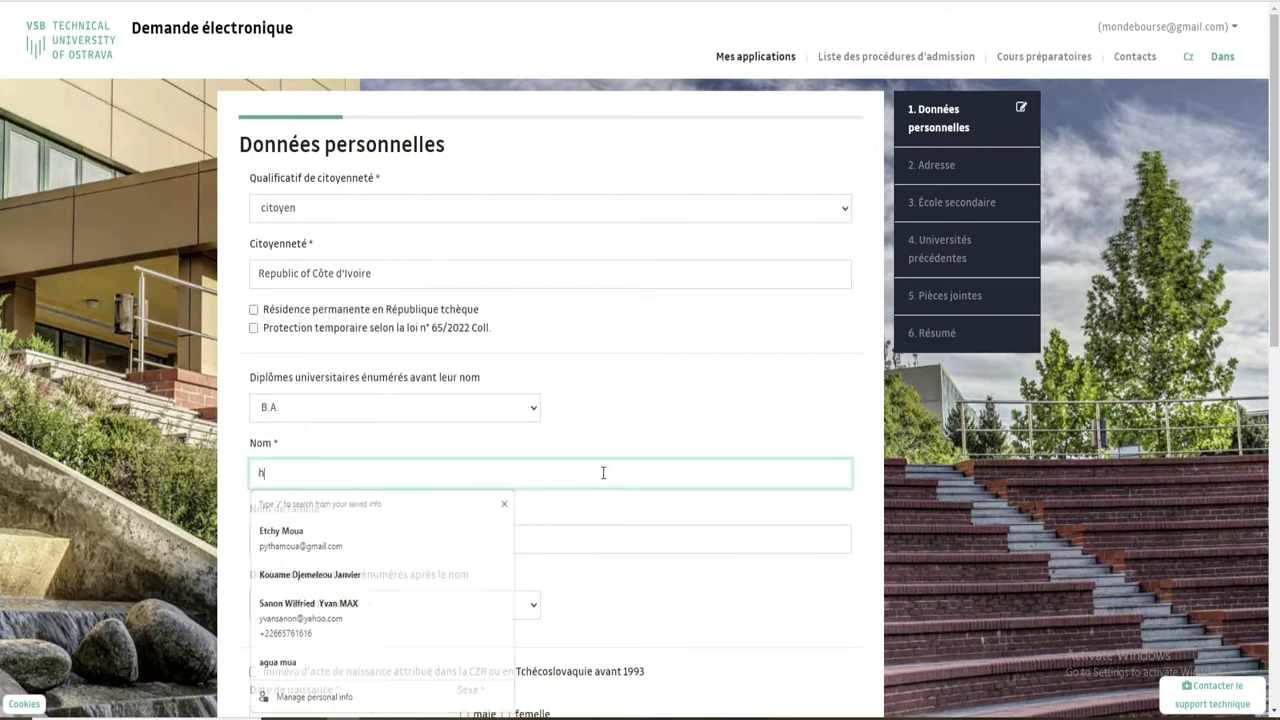
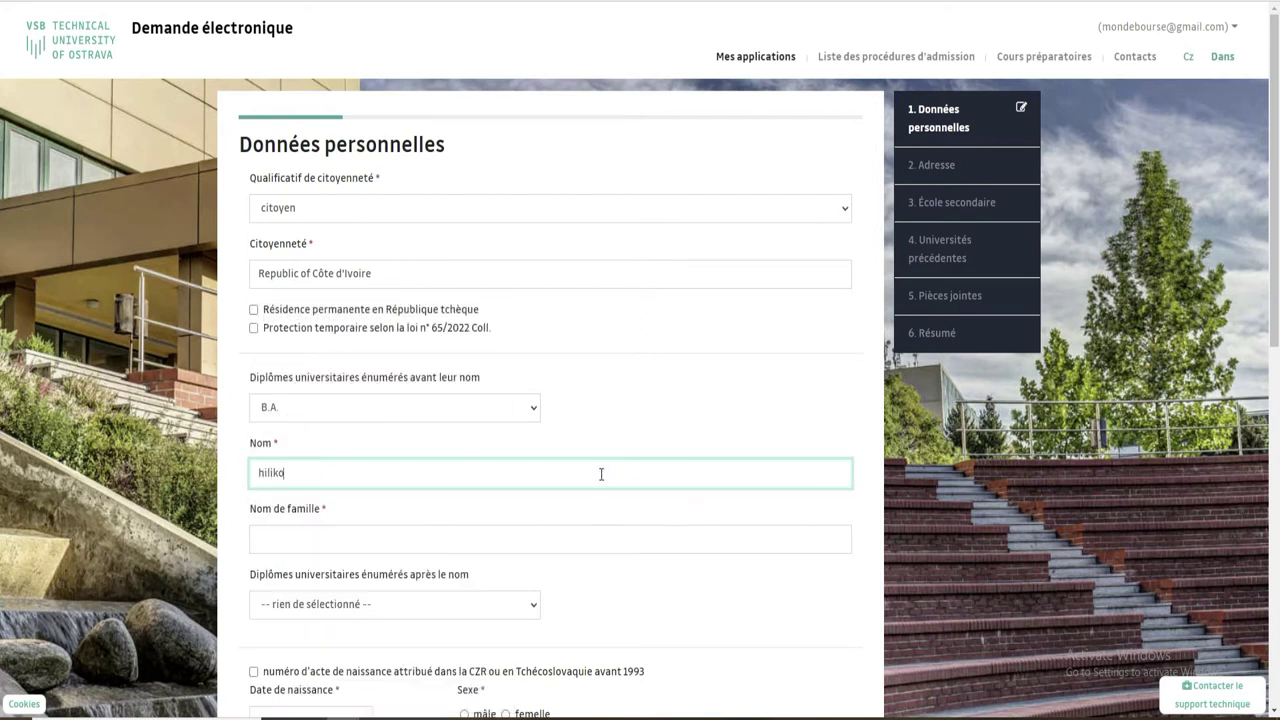
pyautogui.click(426, 537)
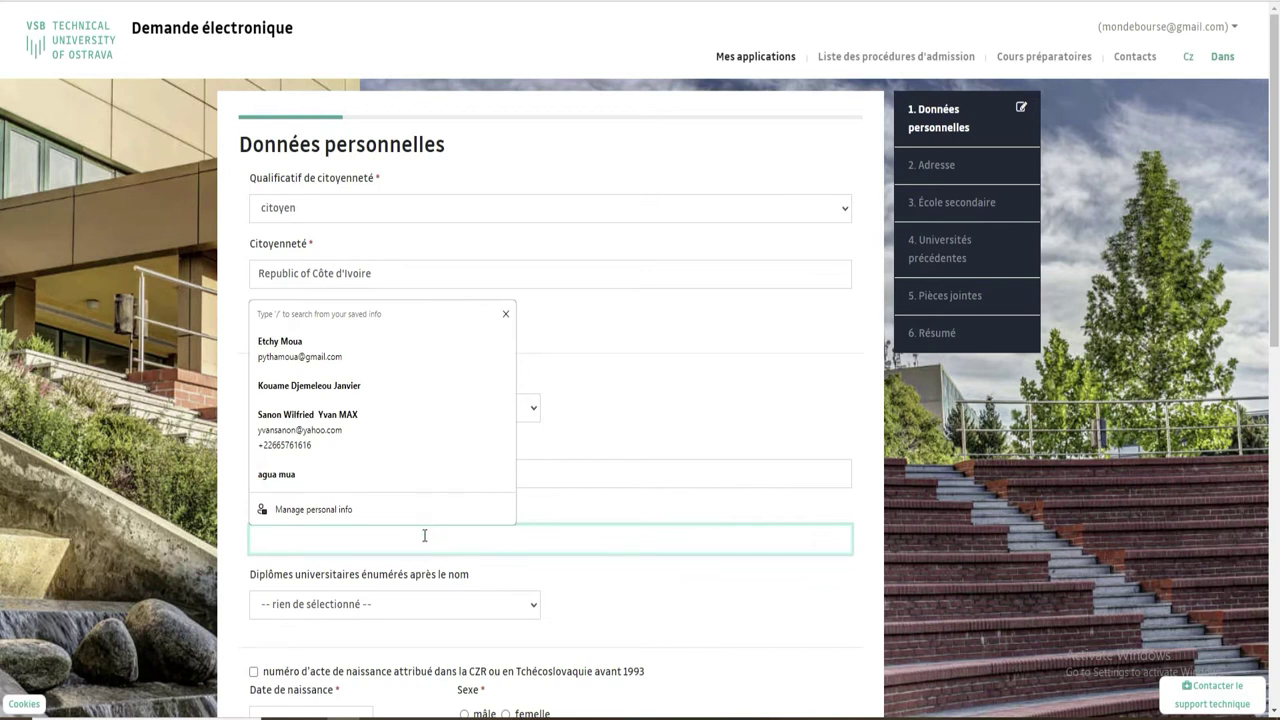
pyautogui.write('yred')
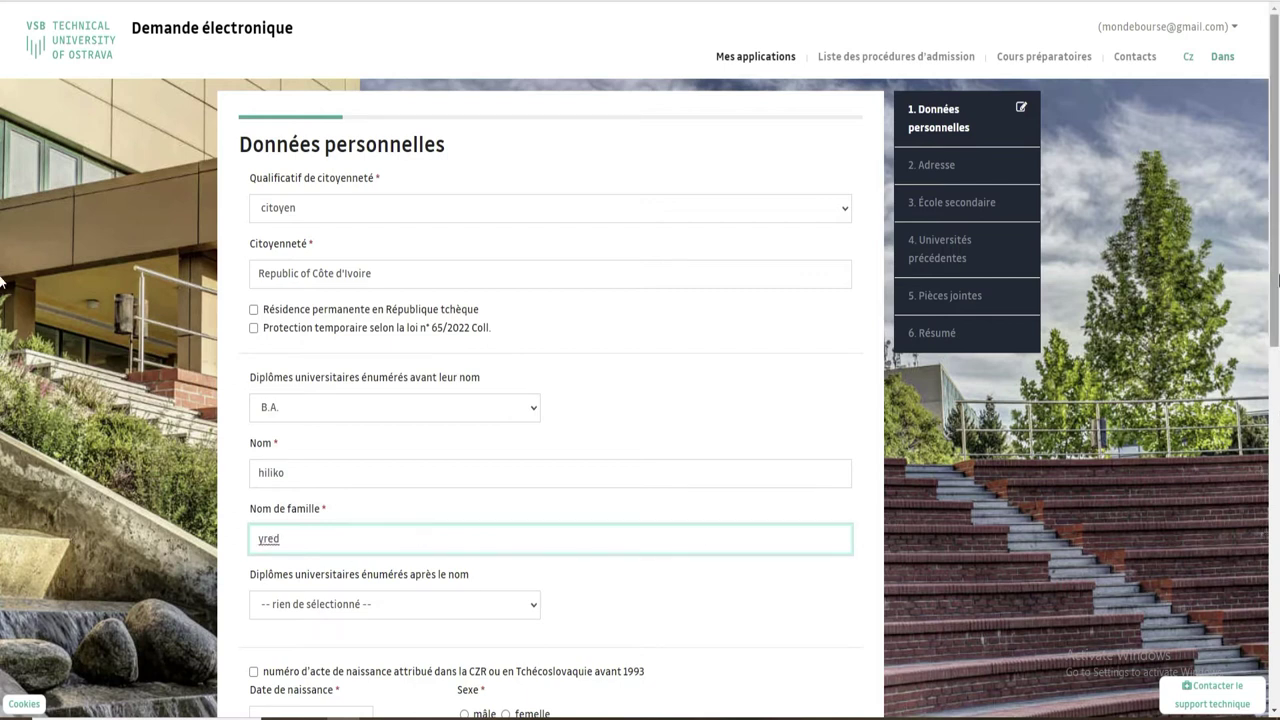
pyautogui.scroll(-3, 714, 383)
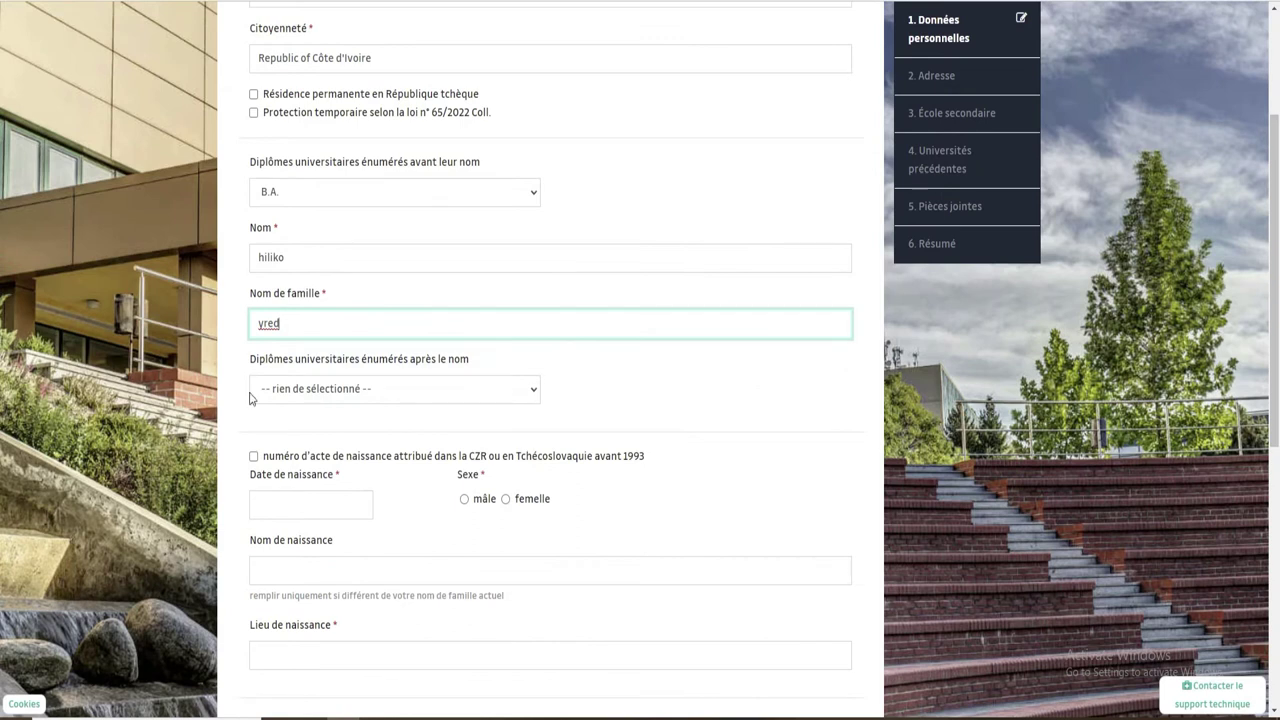
# Set Bsc as the post-name degree and male as the sex, leaving the birth-certificate option unticked.
pyautogui.click(502, 397)
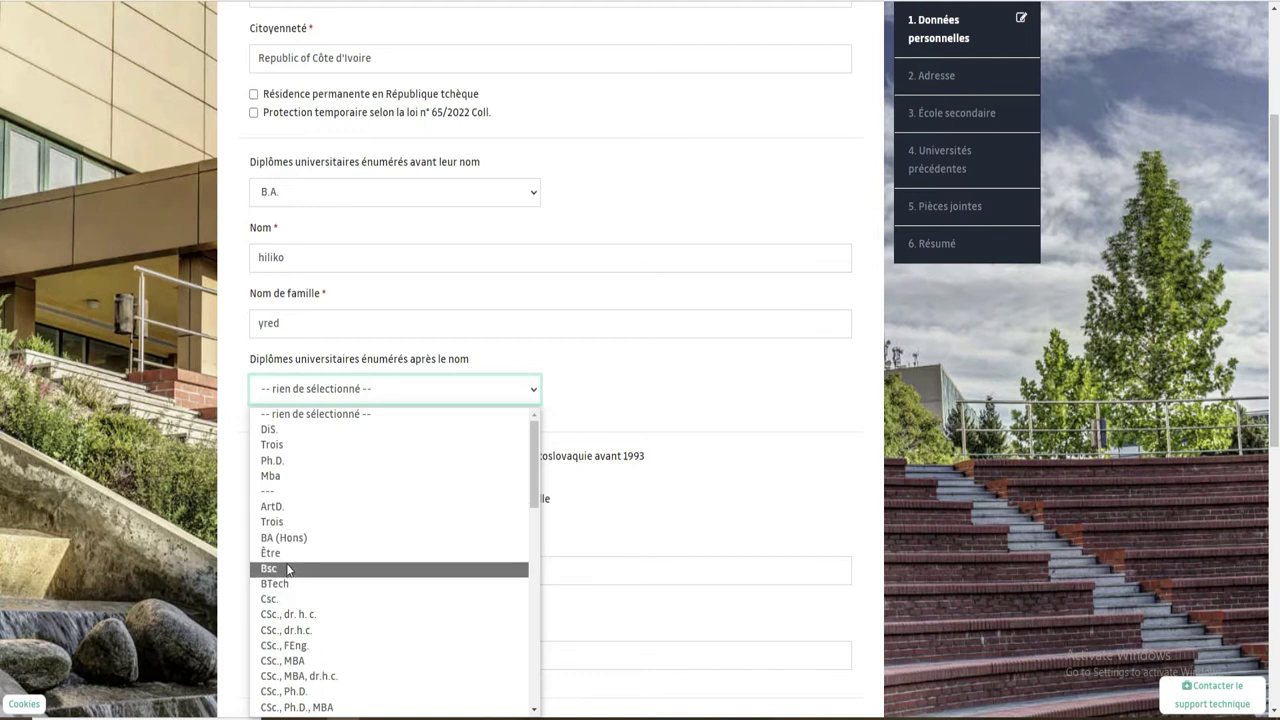
pyautogui.click(288, 569)
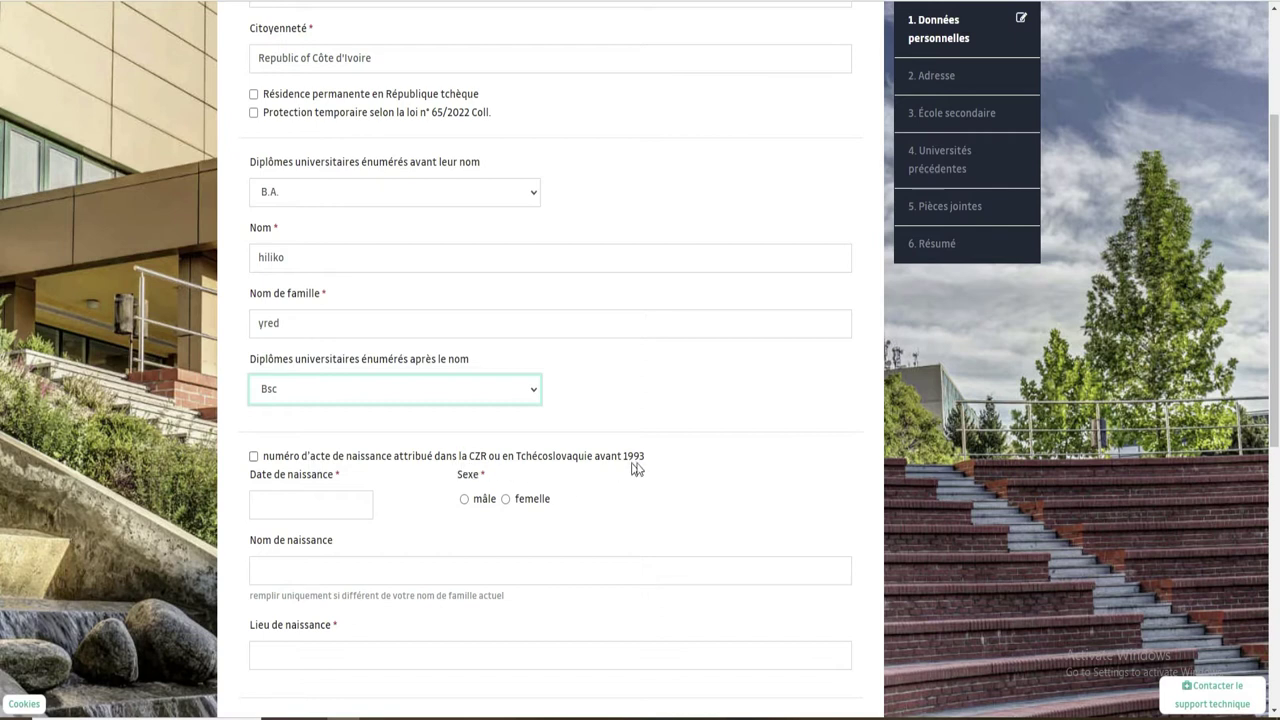
pyautogui.click(254, 460)
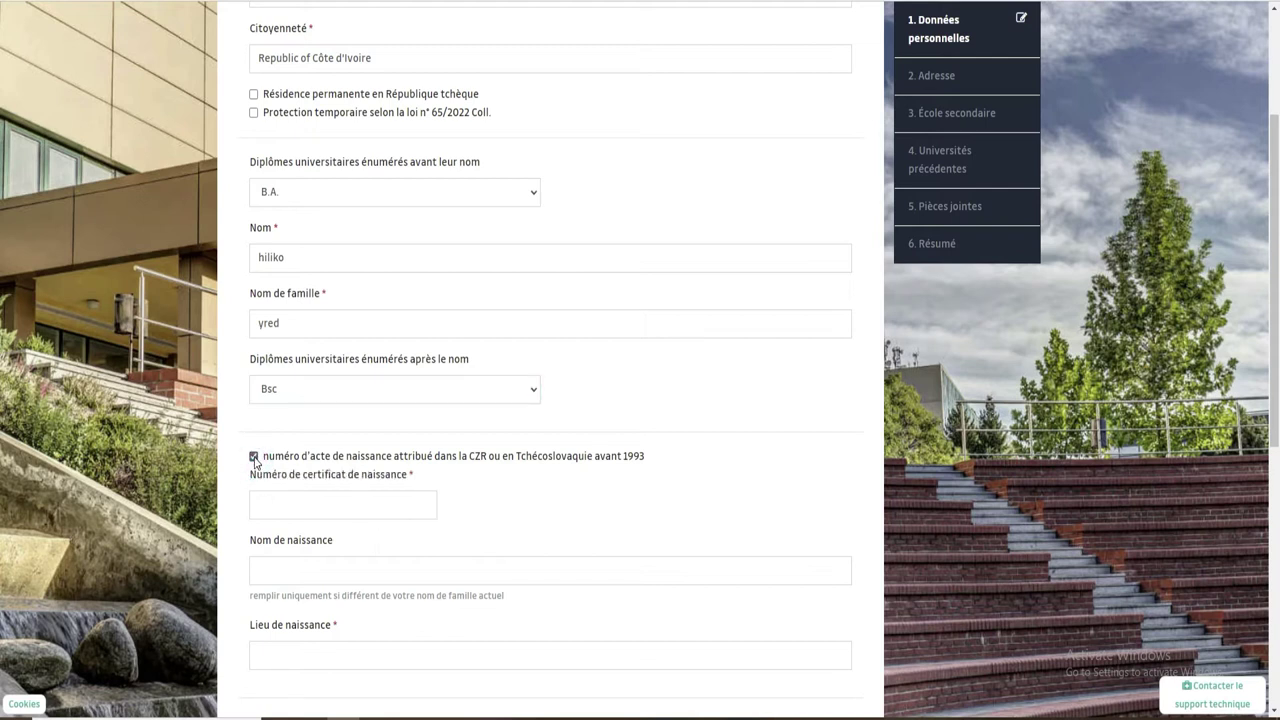
pyautogui.click(254, 458)
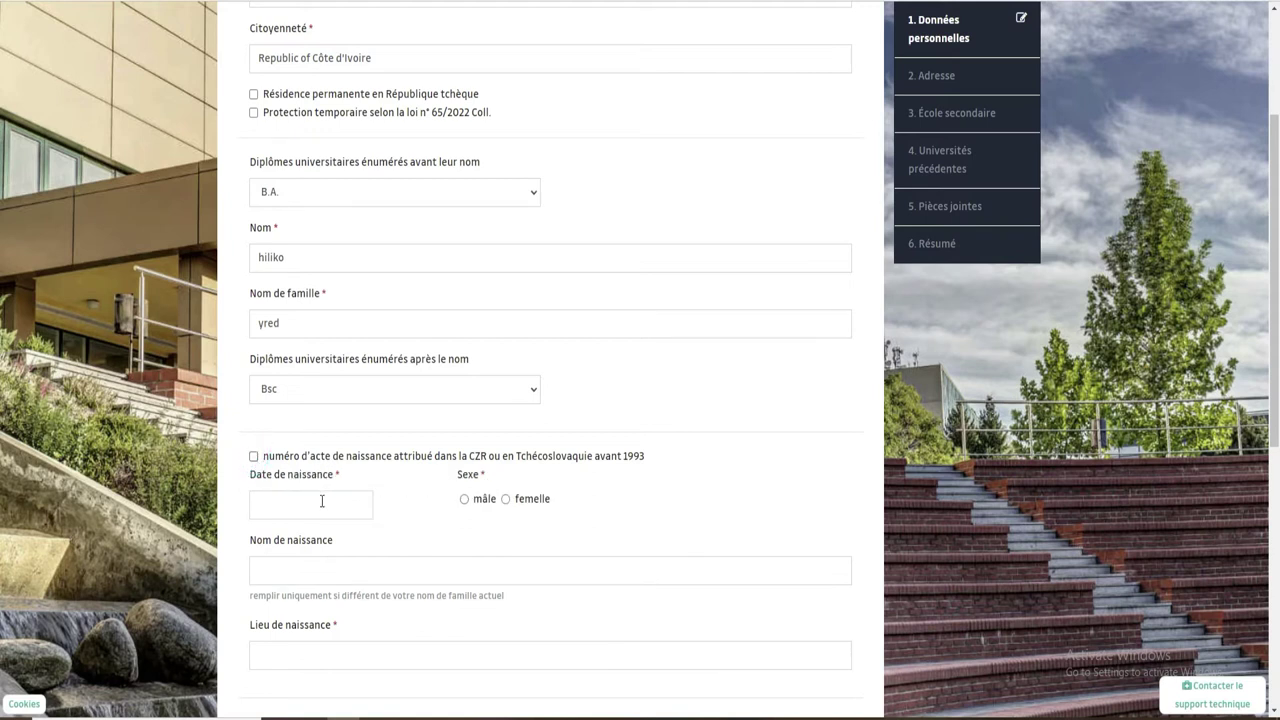
pyautogui.click(464, 499)
pyautogui.click(302, 505)
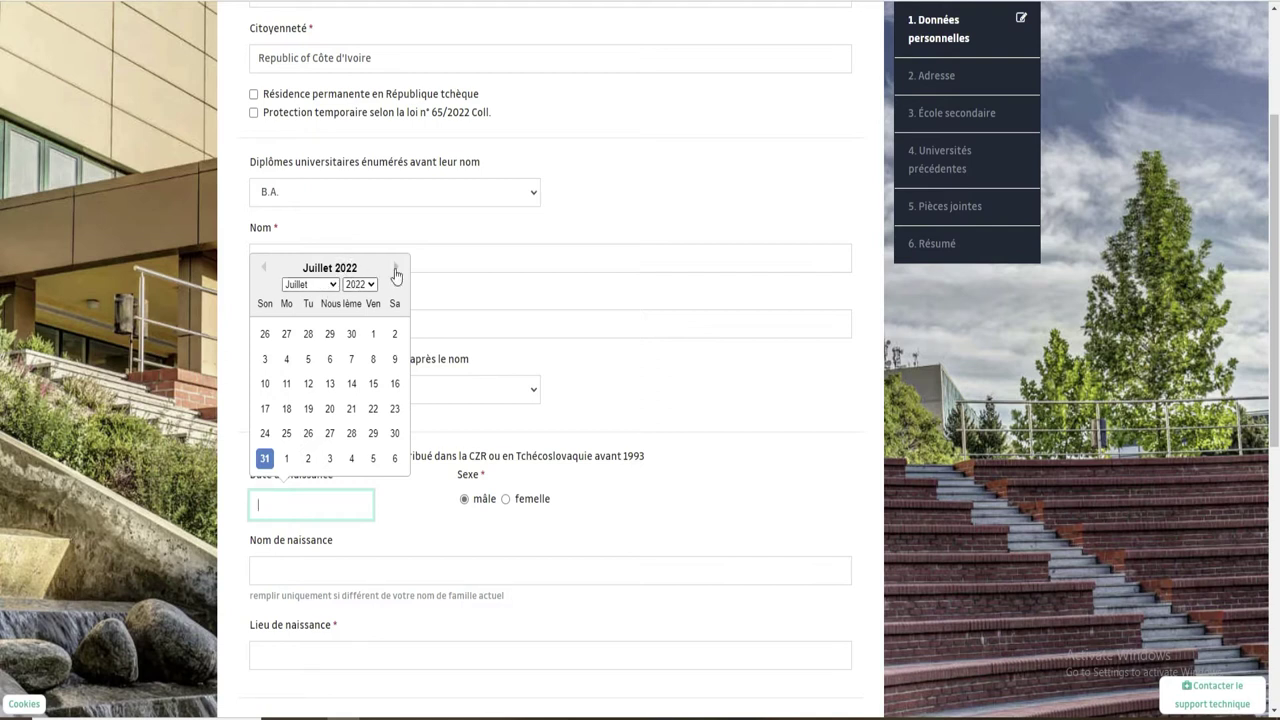
pyautogui.click(266, 267)
pyautogui.click(345, 270)
pyautogui.click(370, 286)
pyautogui.click(356, 339)
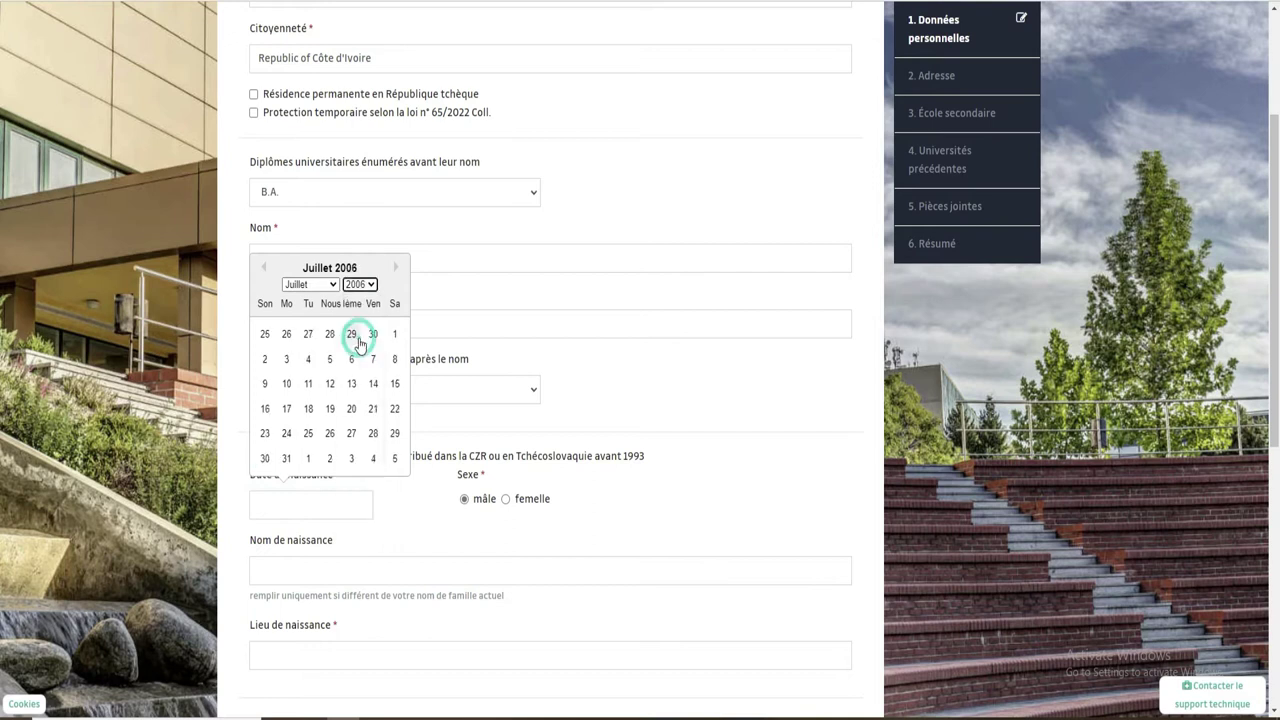
pyautogui.click(308, 359)
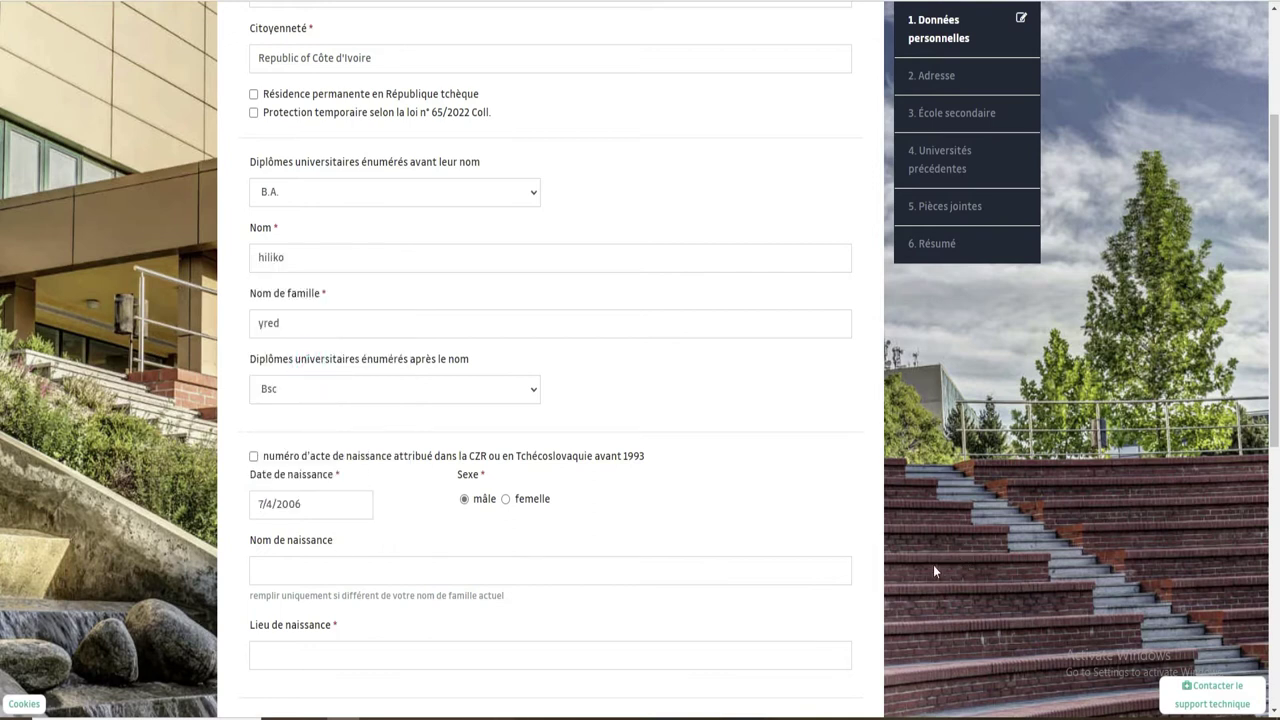
# Check the birth date and dismiss the saved-info suggestions near the birth name field.
pyautogui.doubleClick(258, 503)
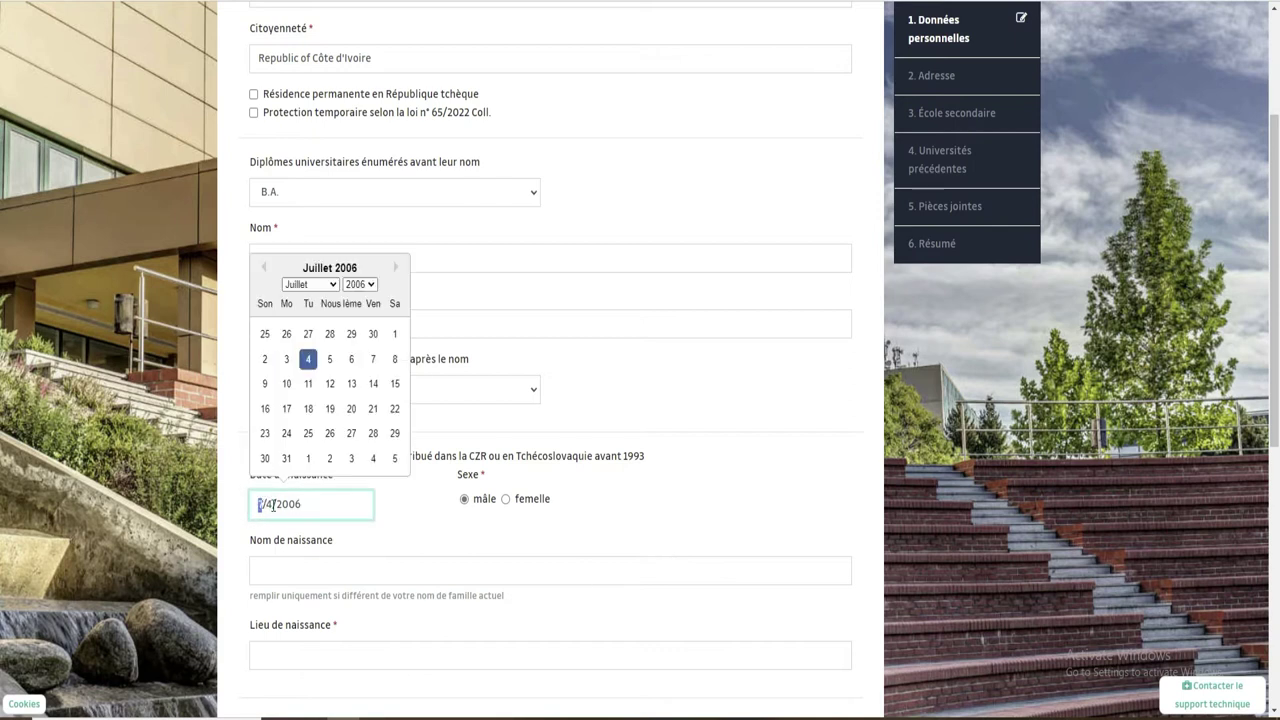
pyautogui.click(273, 505)
pyautogui.click(480, 566)
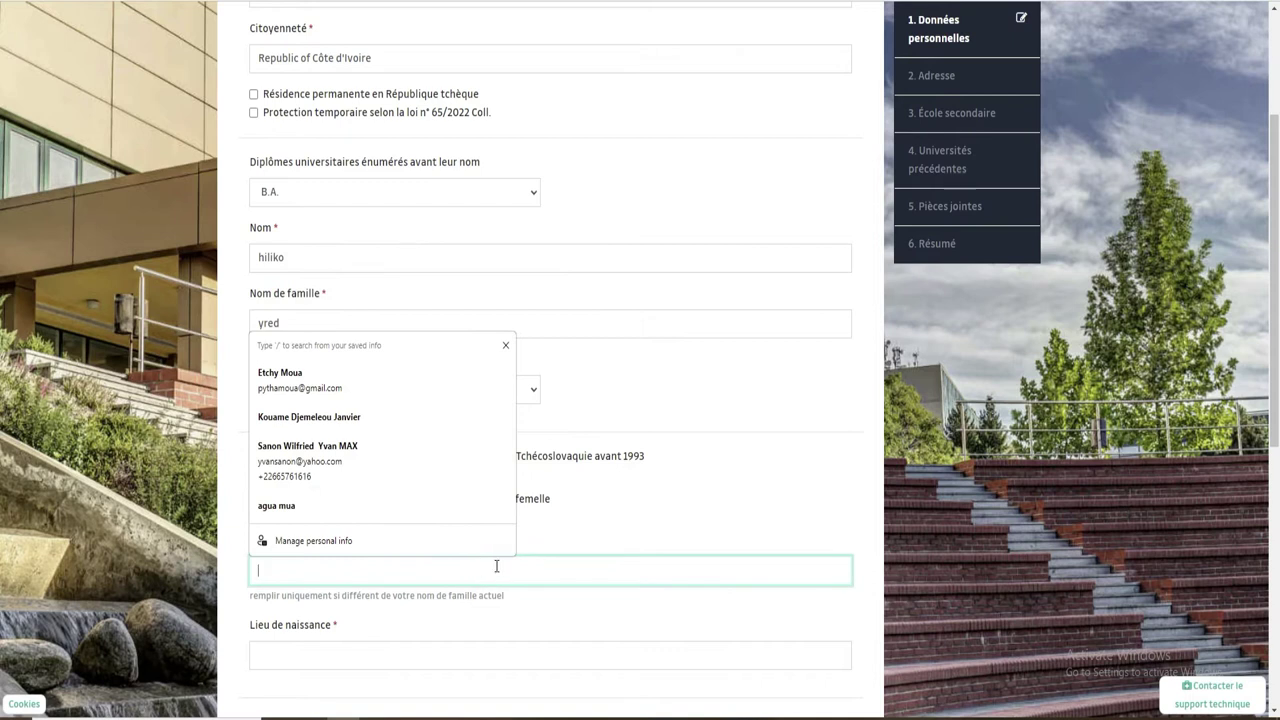
pyautogui.click(823, 516)
pyautogui.click(316, 570)
# Enter Abidjan as the place of birth and type the passport number.
pyautogui.click(371, 660)
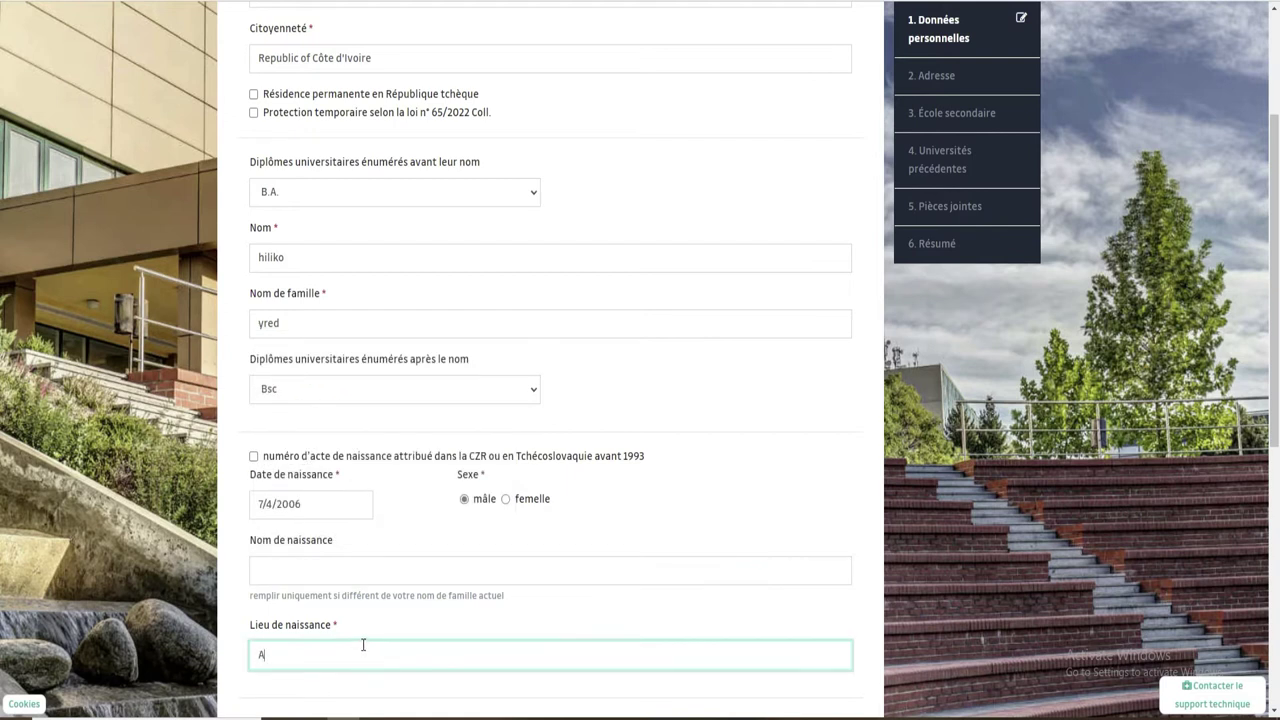
pyautogui.write('Abidjan')
pyautogui.scroll(-4, 2, 345)
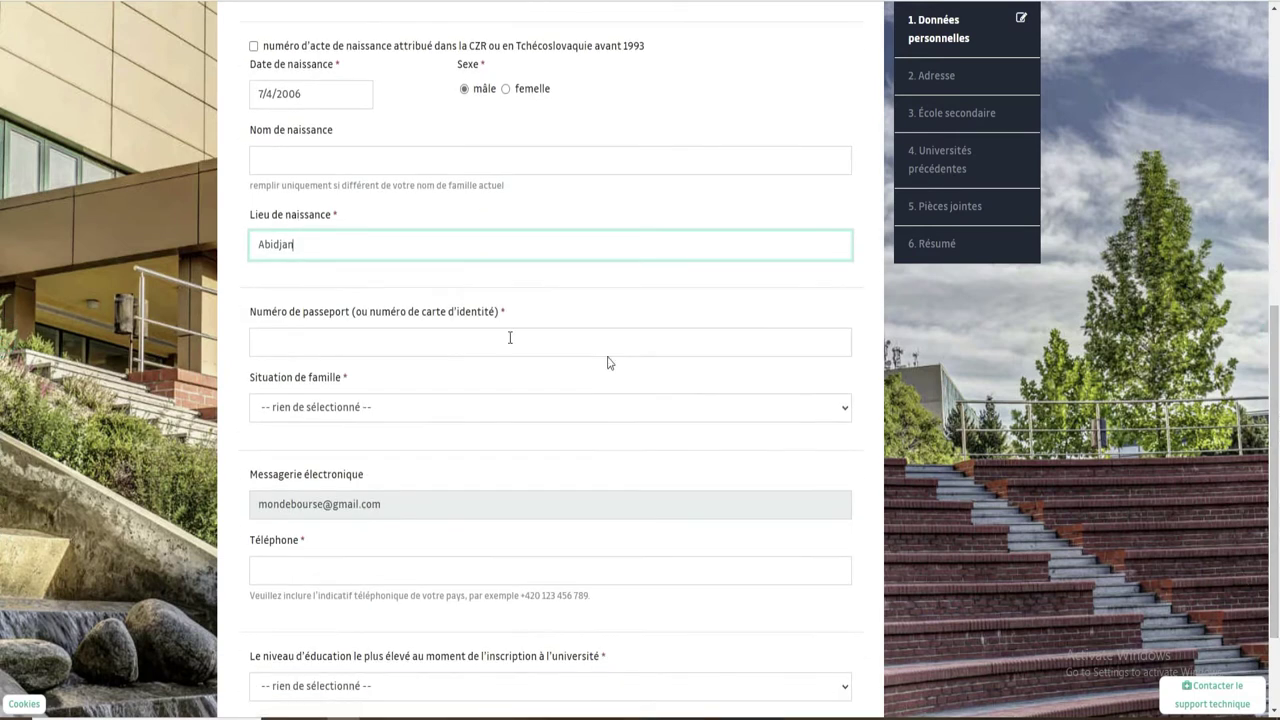
pyautogui.click(376, 342)
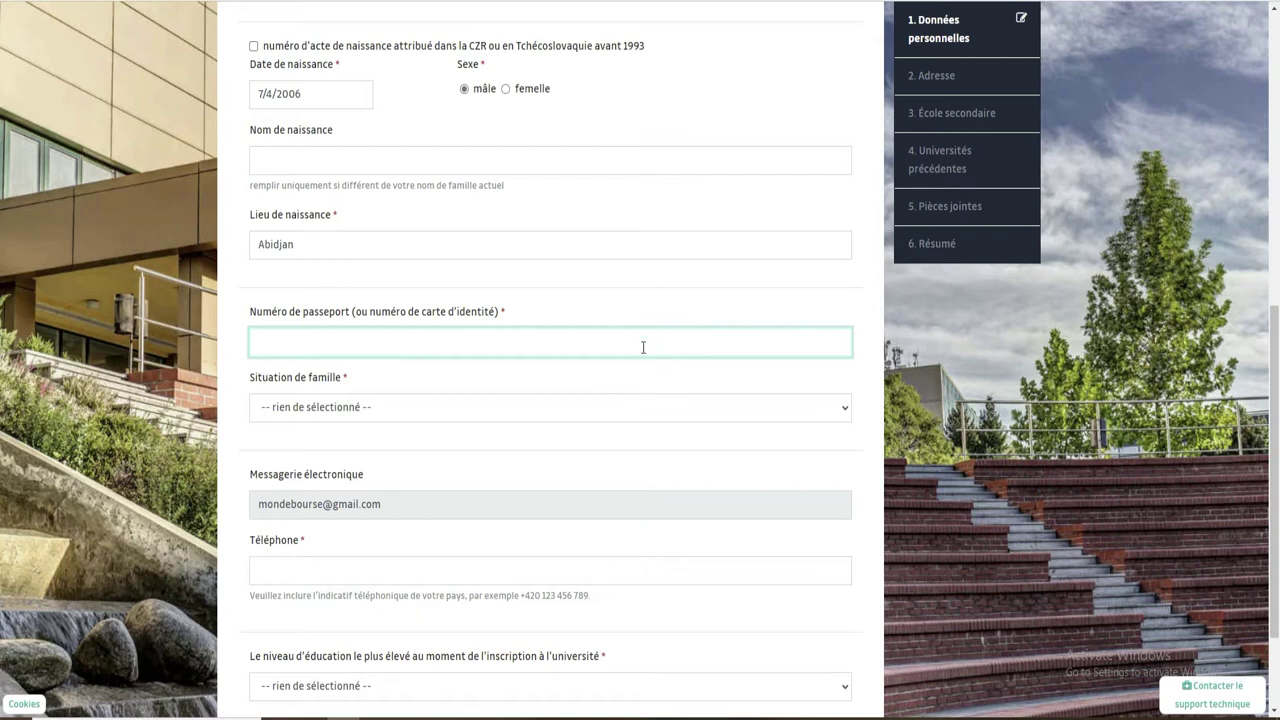
# Set family situation to Célibataire and enter the phone number with the +225 country code.
pyautogui.click(405, 412)
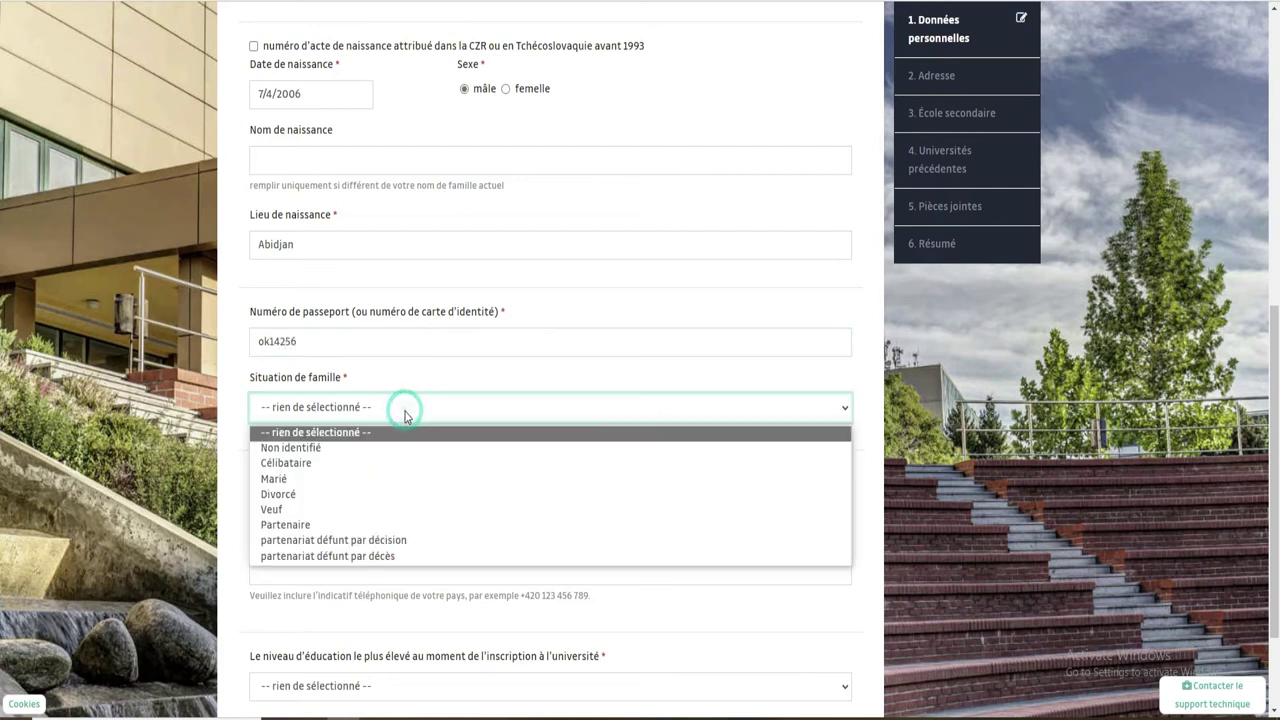
pyautogui.click(308, 465)
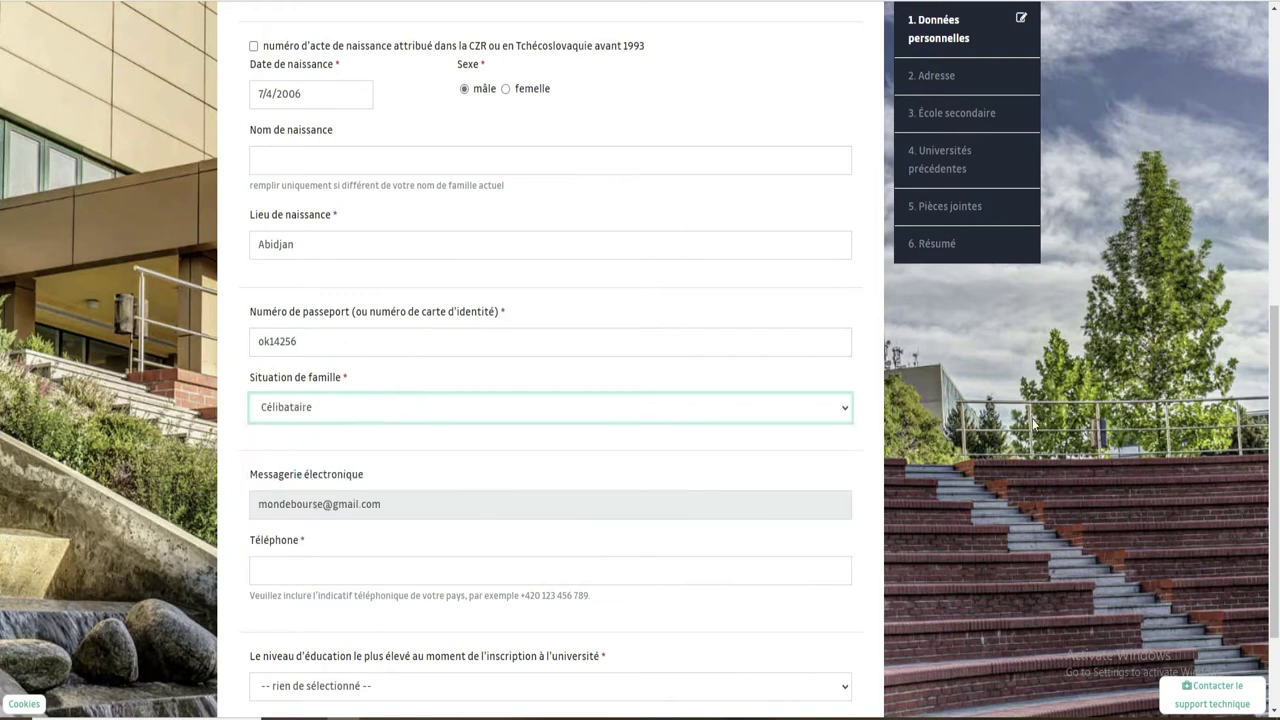
pyautogui.scroll(-2, 3, 368)
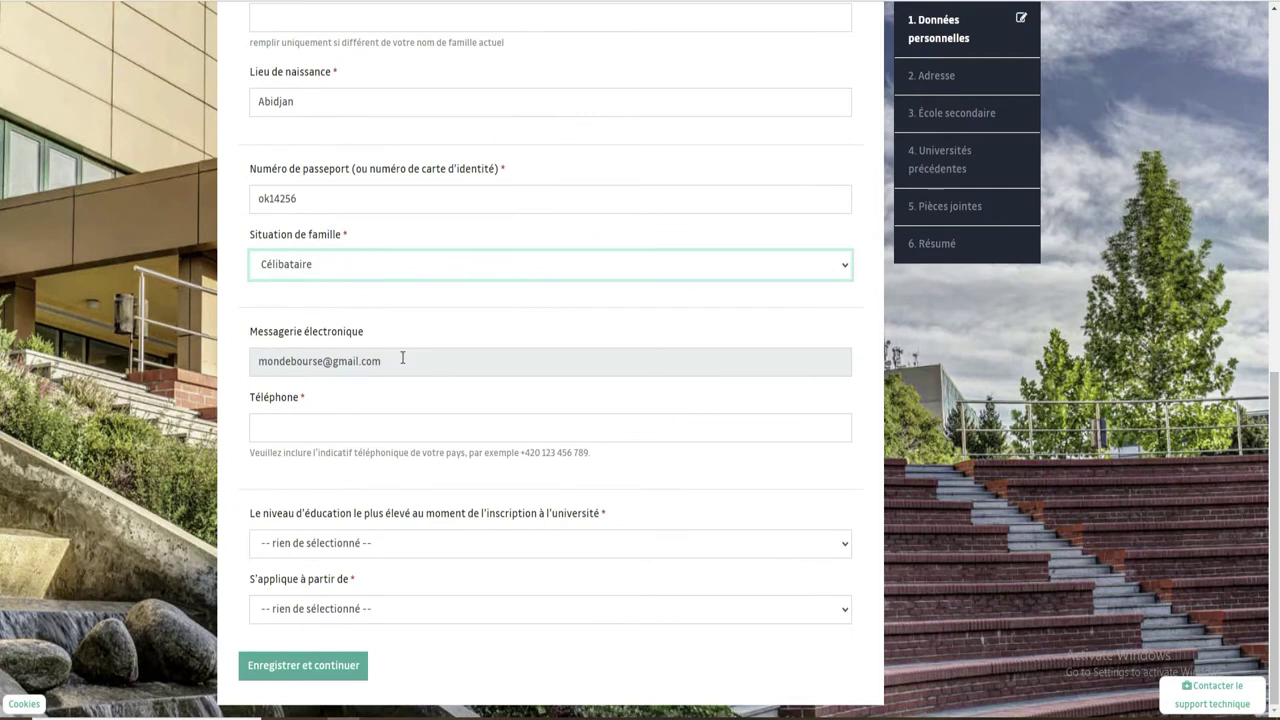
pyautogui.click(317, 424)
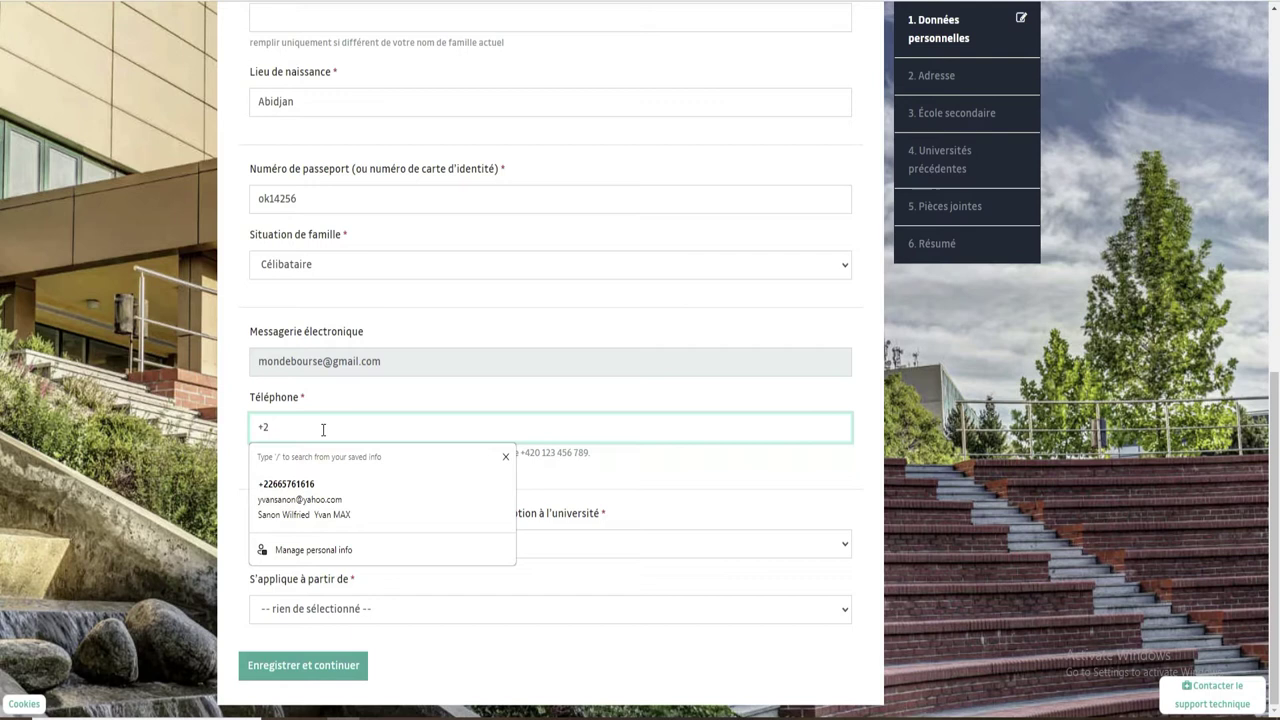
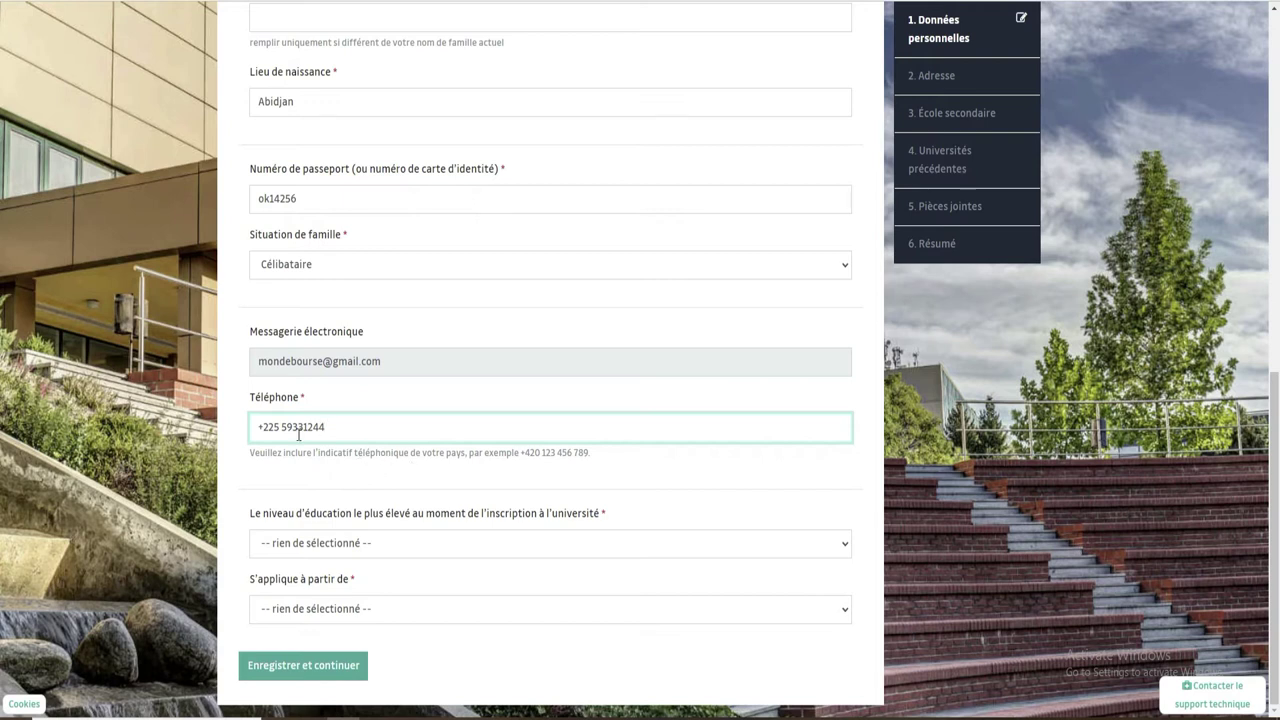
pyautogui.moveTo(257, 426); pyautogui.dragTo(280, 426)
pyautogui.click(829, 548)
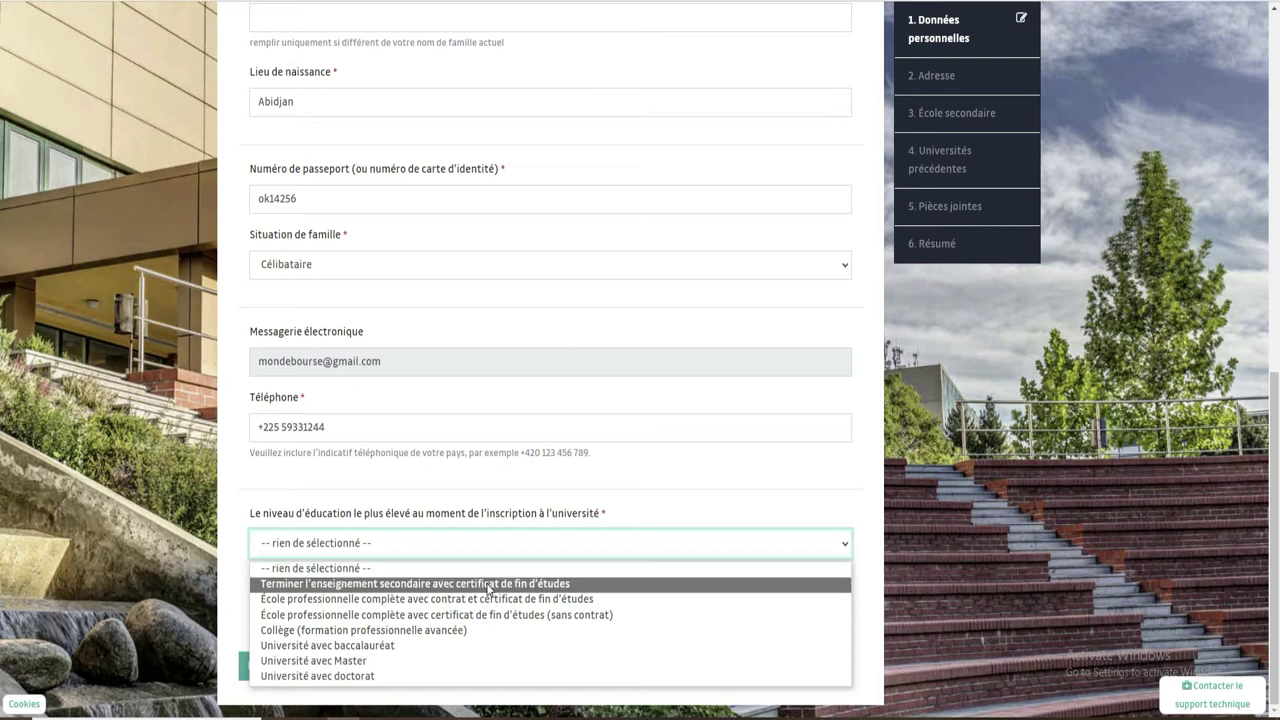
# Record completed secondary school with leaving certificate, applying from École de base, and save personal data.
pyautogui.click(488, 585)
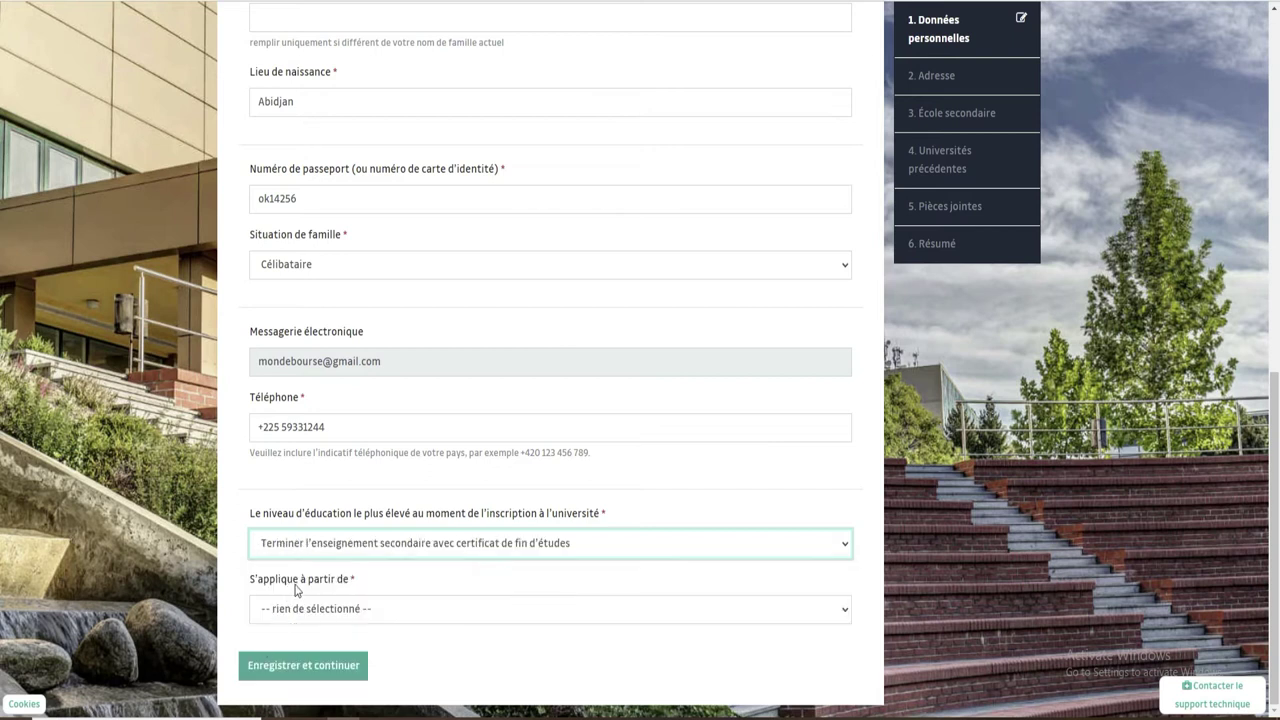
pyautogui.click(460, 618)
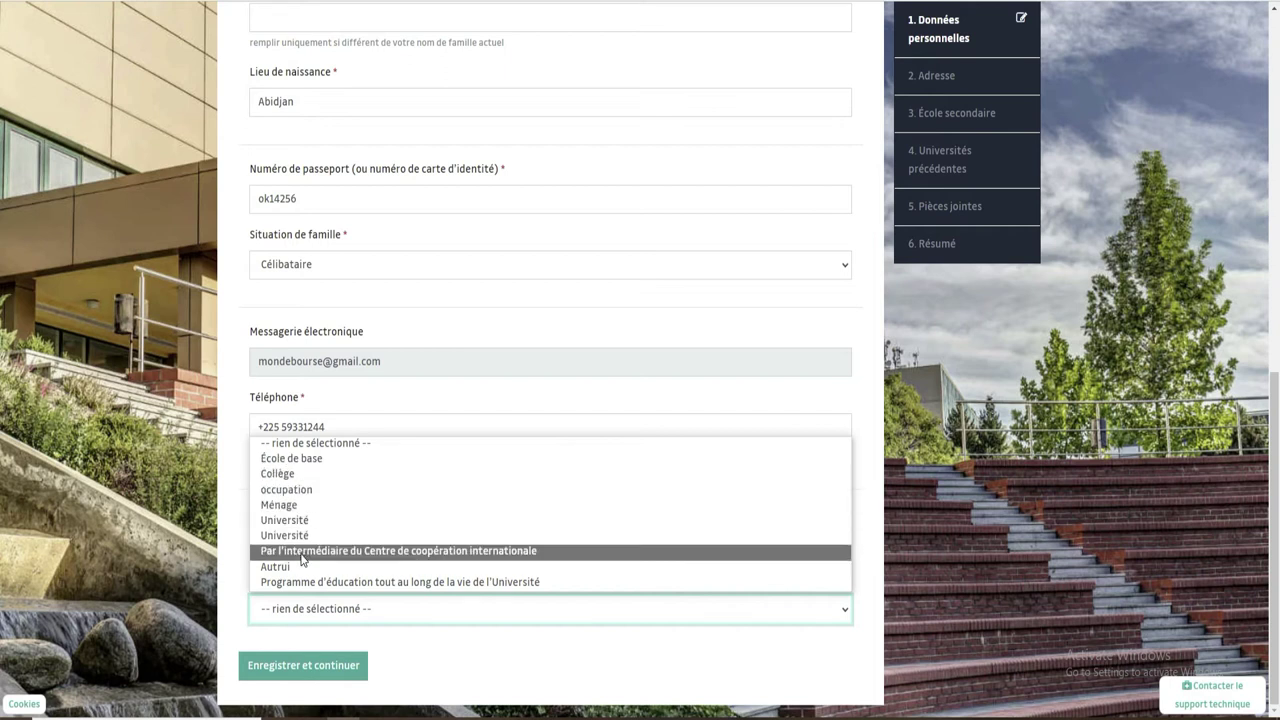
pyautogui.click(294, 460)
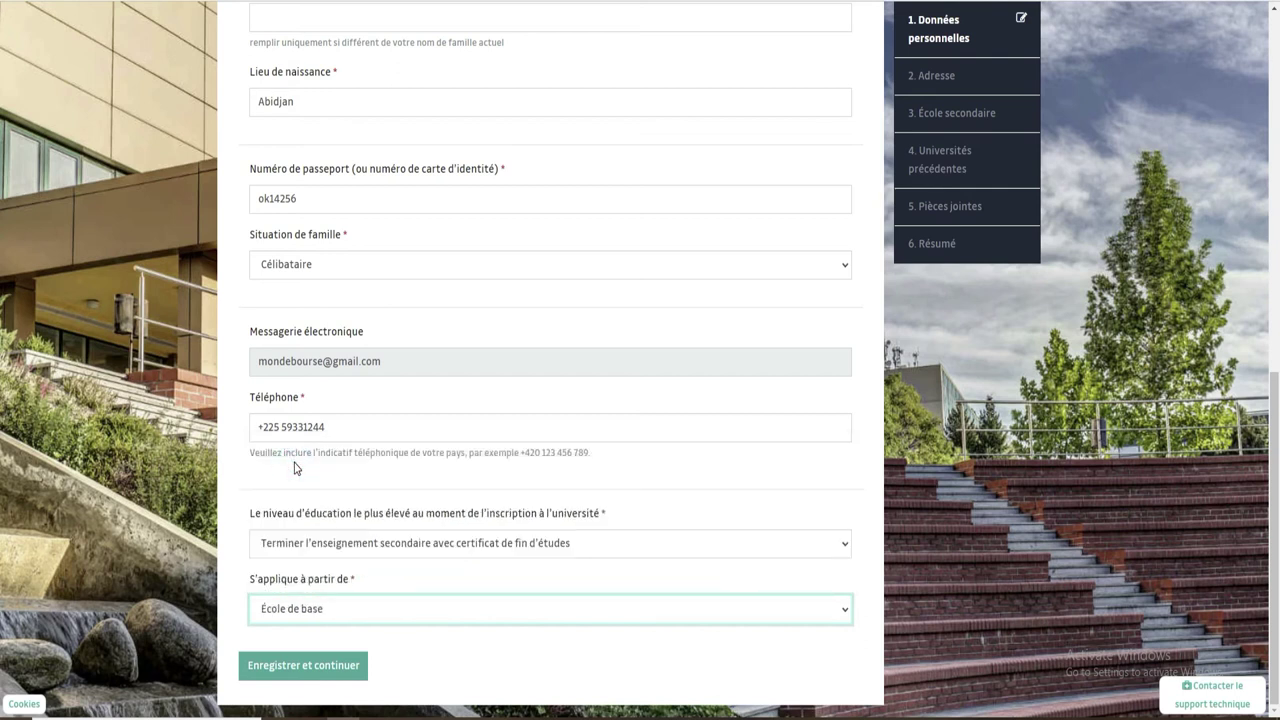
pyautogui.click(326, 674)
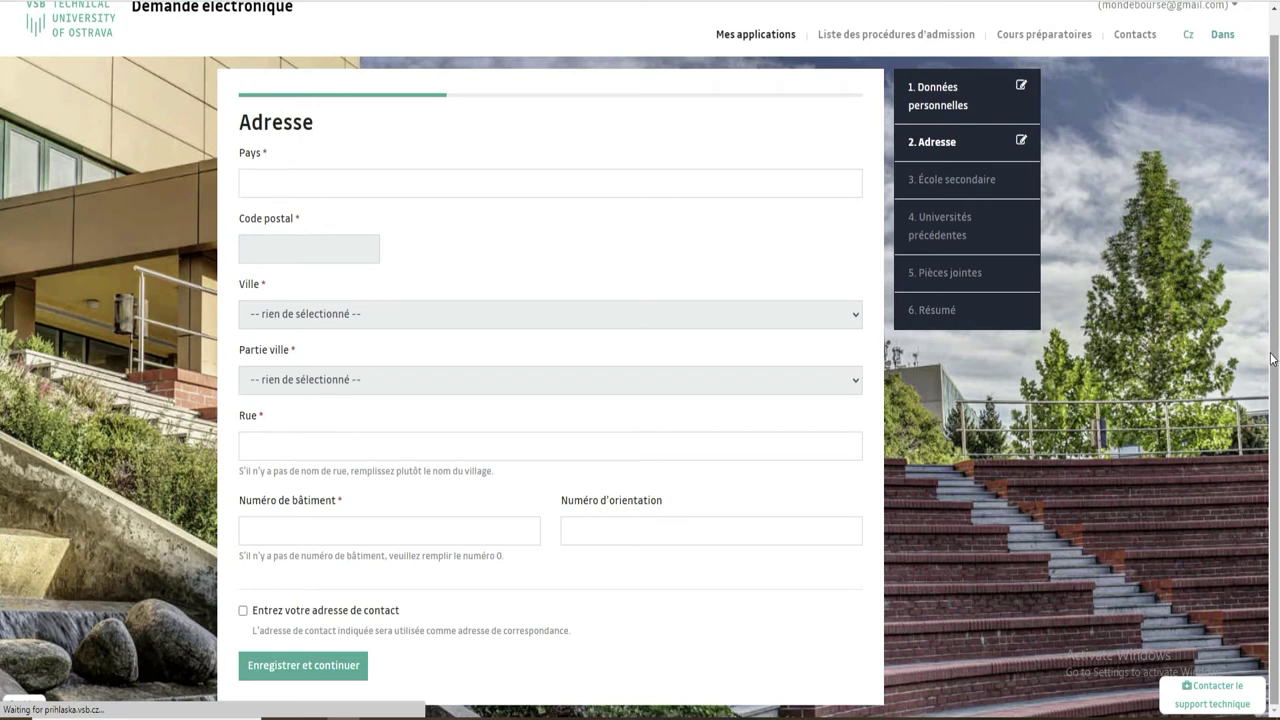
# Set the country of residence to Côte d'Ivoire and enter the postal code.
pyautogui.click(319, 187)
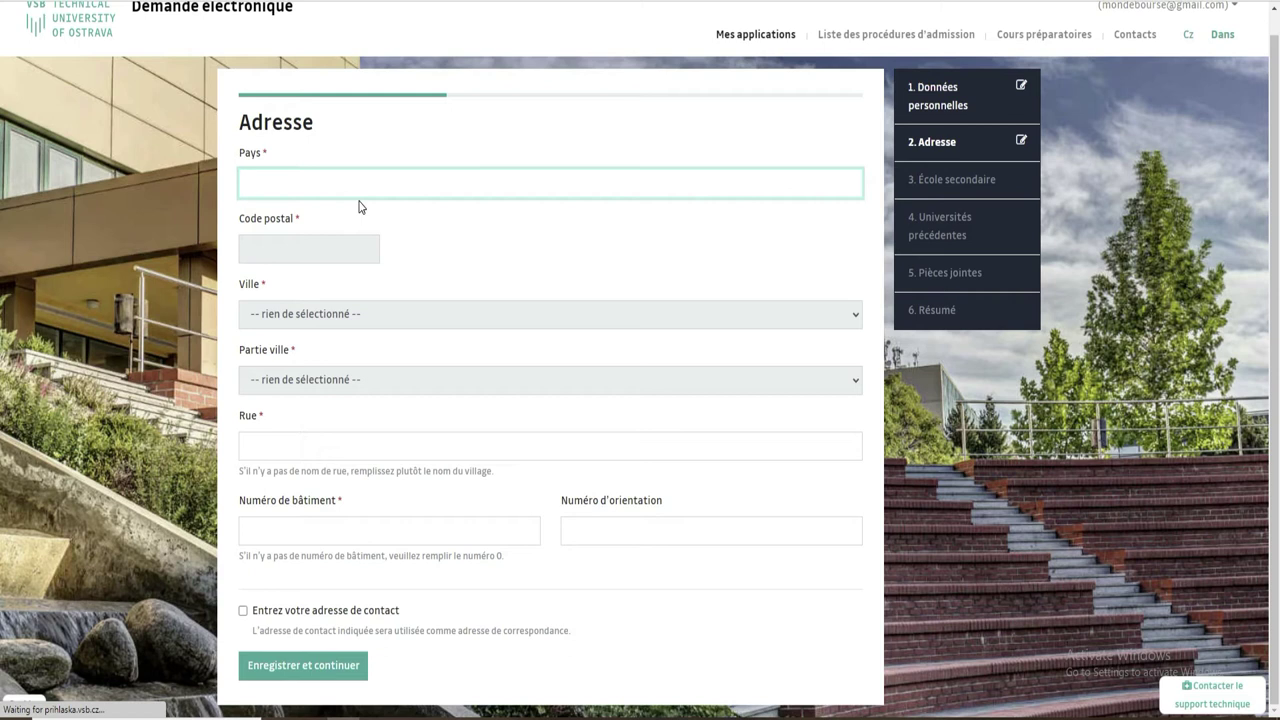
pyautogui.write('cote')
pyautogui.click(350, 215)
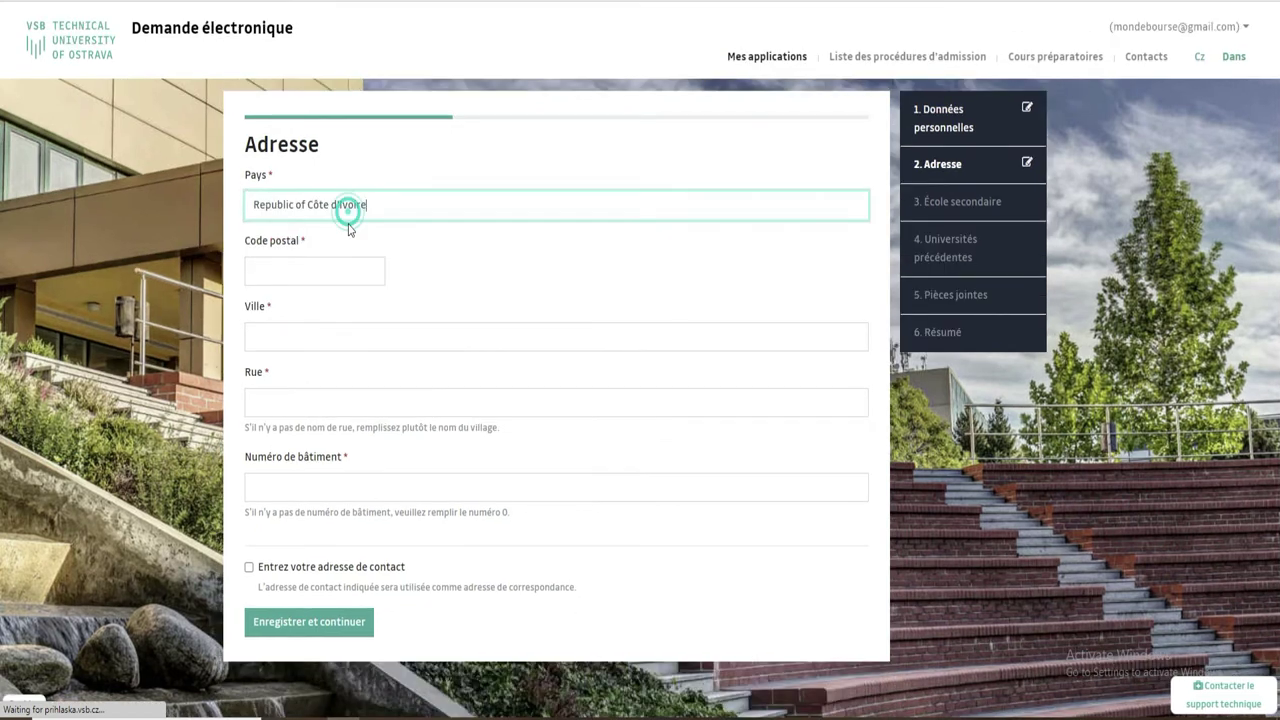
pyautogui.click(316, 272)
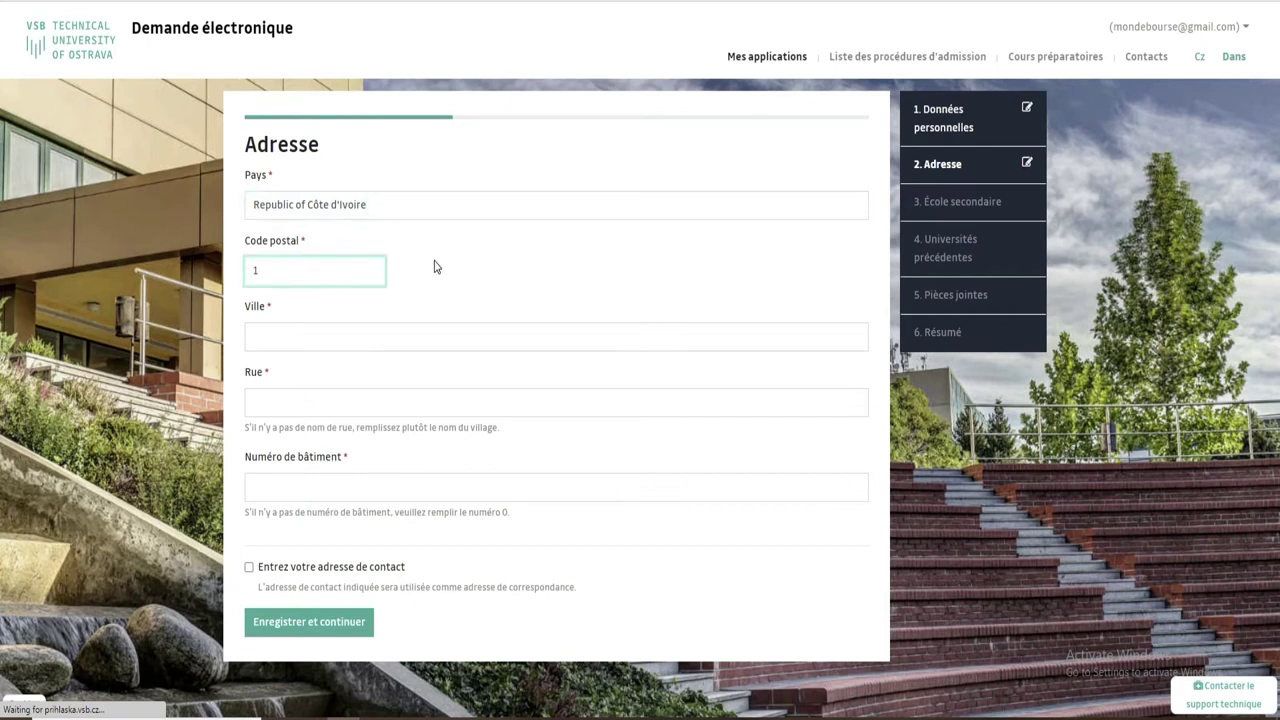
pyautogui.write('1863')
pyautogui.click(297, 339)
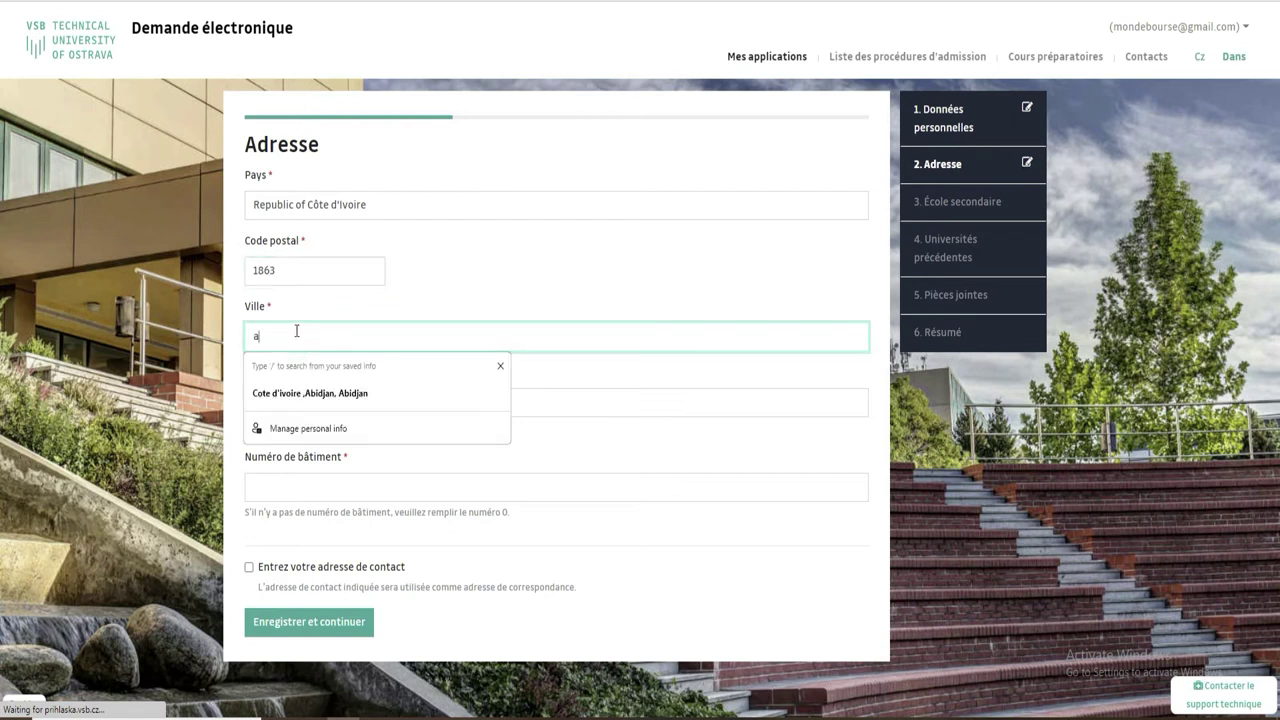
# Fill the street from the saved address, edit it, and enter building number 0.
pyautogui.click(316, 395)
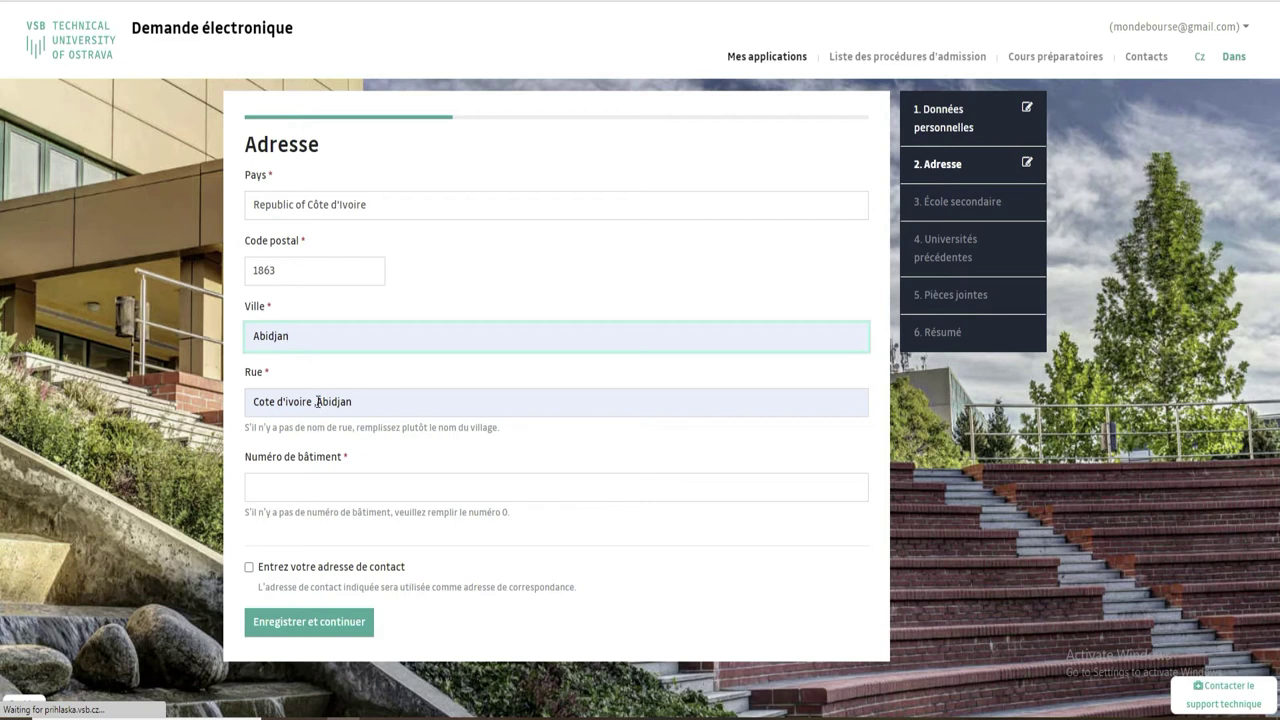
pyautogui.click(317, 401)
pyautogui.press('BackSpace')
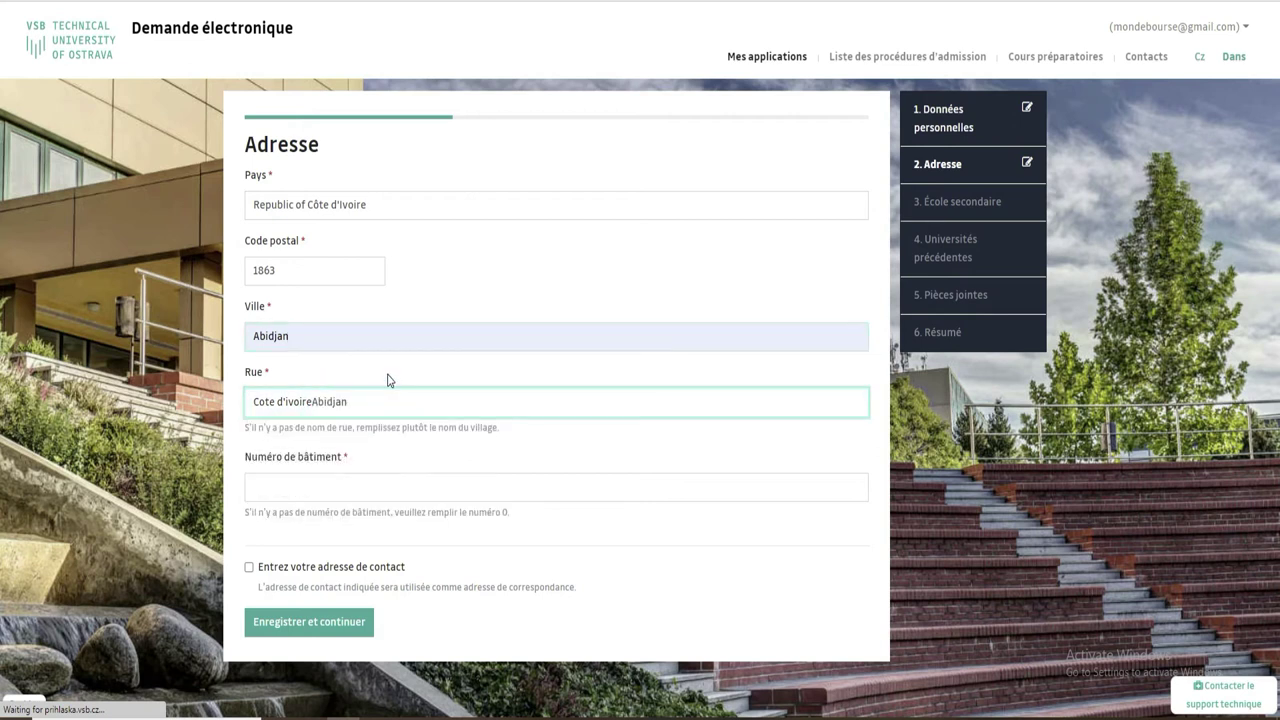
pyautogui.press('BackSpace')
pyautogui.press('BackSpace')
pyautogui.press('BackSpace')
pyautogui.press('BackSpace')
pyautogui.press('BackSpace')
pyautogui.press('BackSpace')
pyautogui.press('BackSpace')
pyautogui.press('BackSpace')
pyautogui.press('BackSpace')
pyautogui.press('BackSpace')
pyautogui.press('BackSpace')
pyautogui.press('BackSpace')
pyautogui.write(',coco')
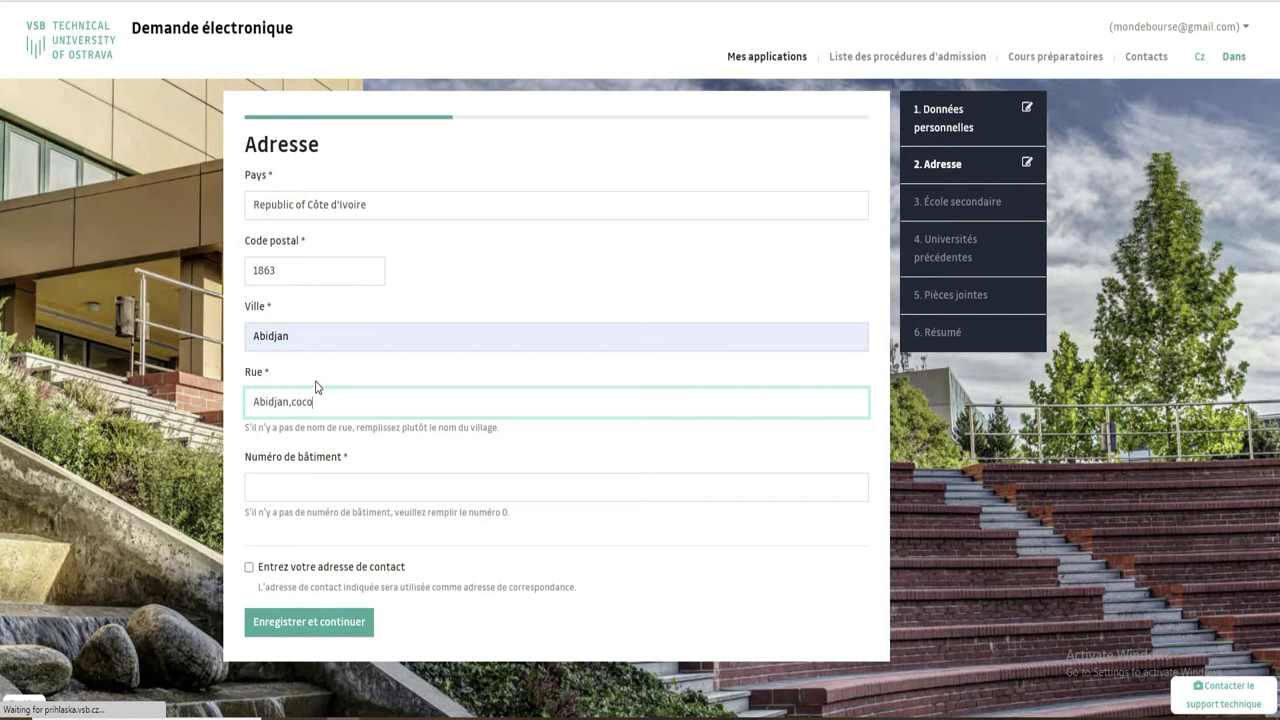
pyautogui.write('dy')
pyautogui.moveTo(510, 430); pyautogui.dragTo(246, 430)
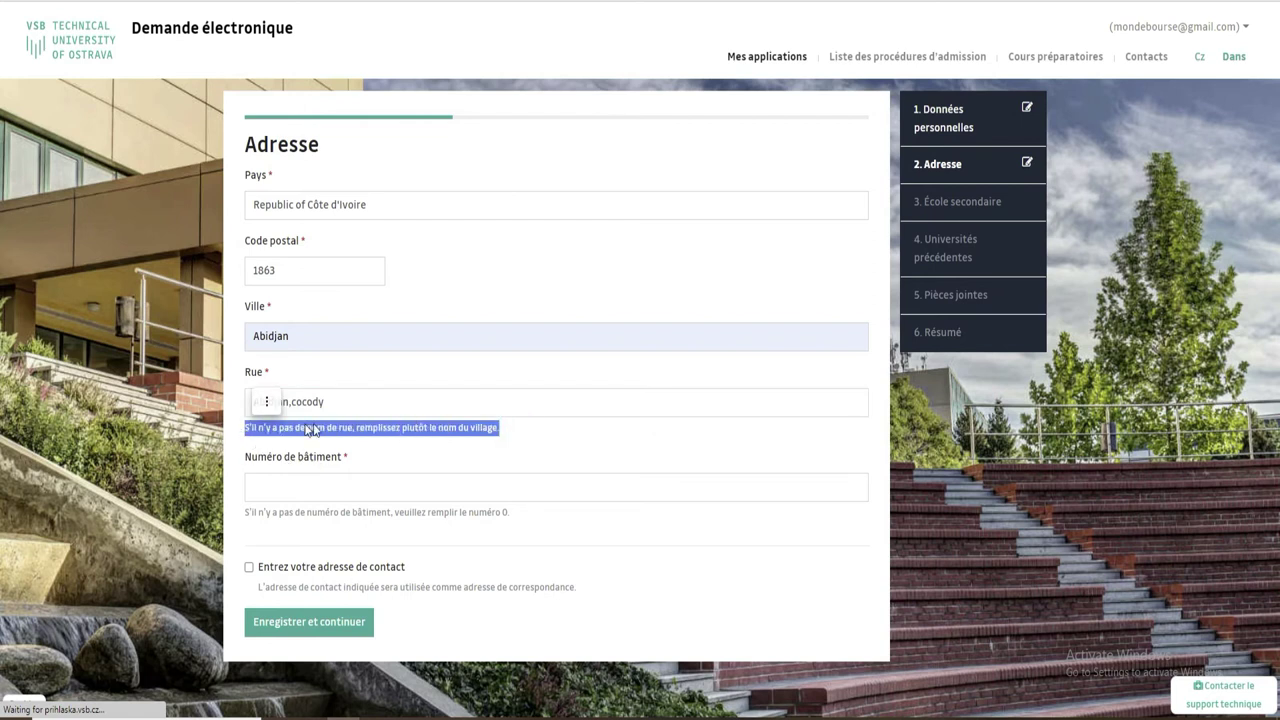
pyautogui.click(358, 488)
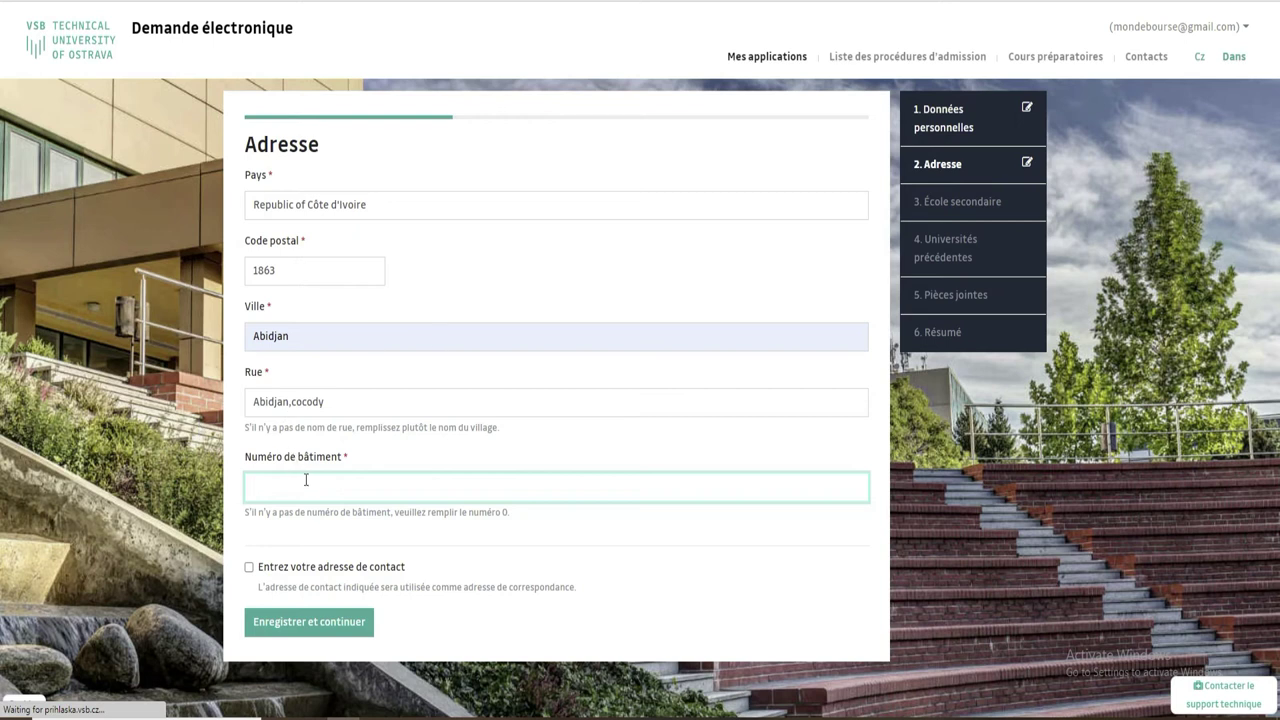
pyautogui.write('4')
pyautogui.write('0')
# Tick the separate contact address option, then untick it to drop the contact address.
pyautogui.click(249, 567)
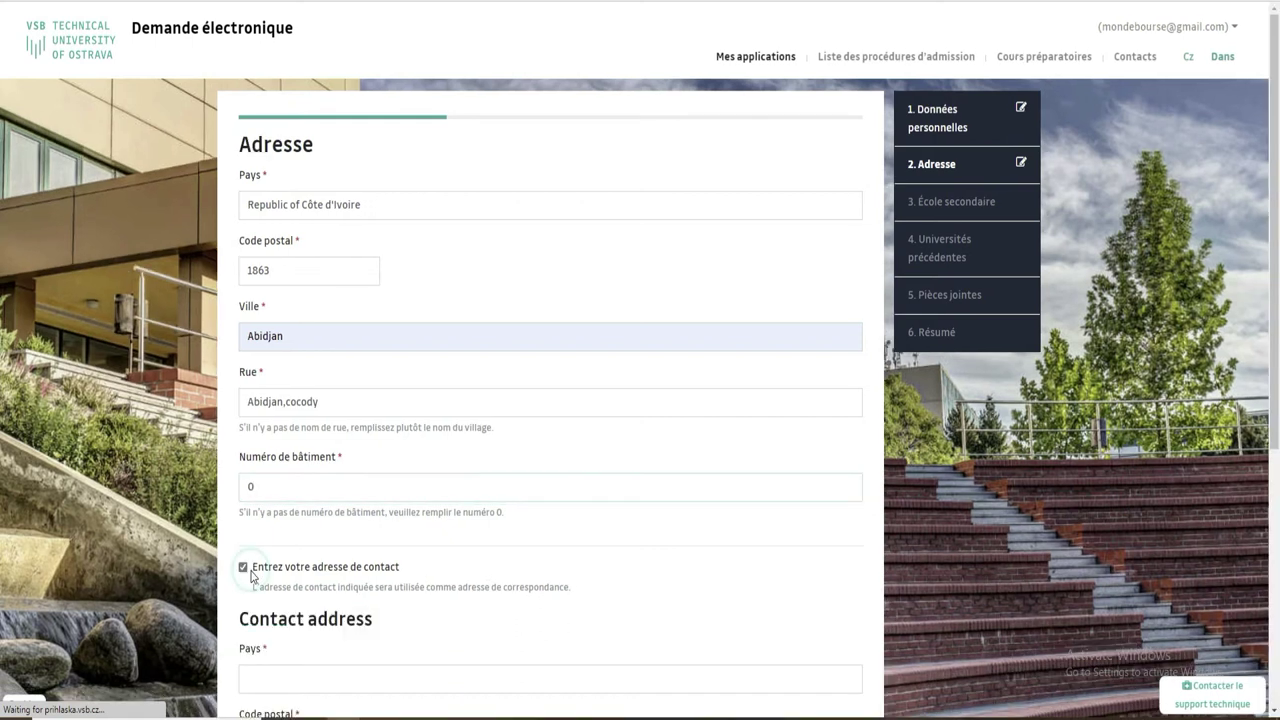
pyautogui.scroll(-2, 2, 483)
pyautogui.scroll(-3, 2, 483)
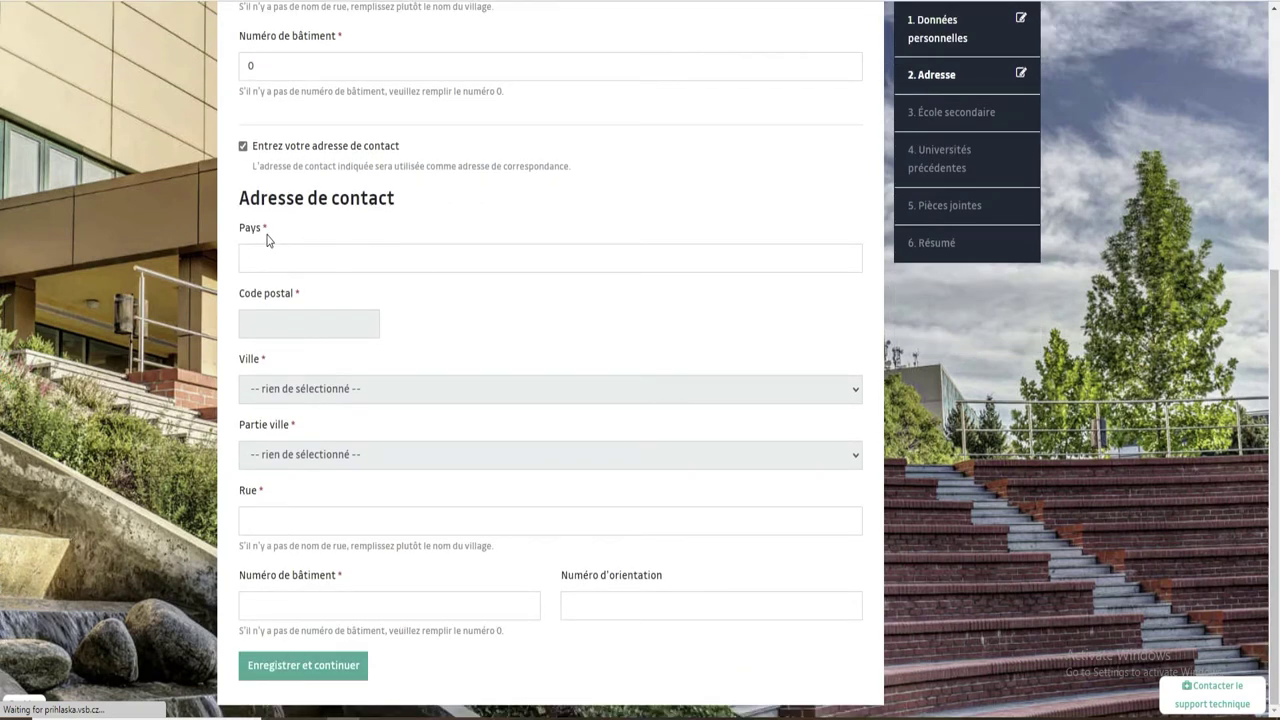
pyautogui.click(287, 258)
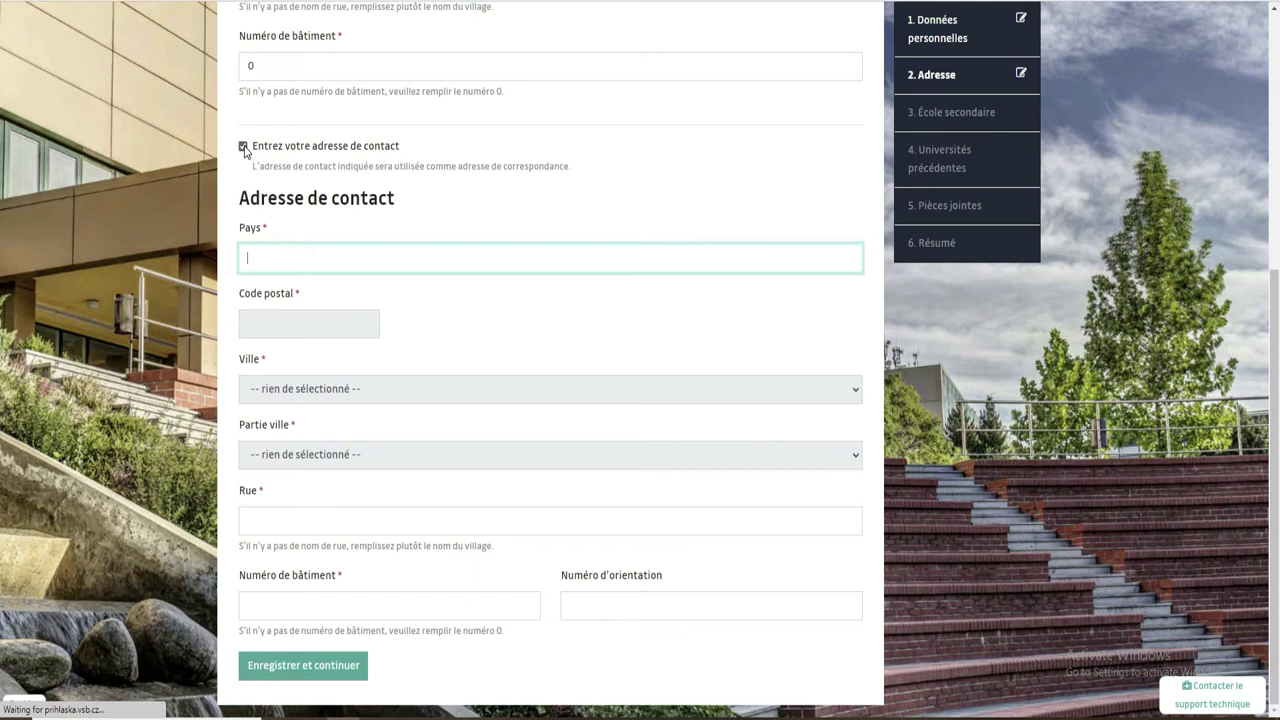
pyautogui.click(243, 147)
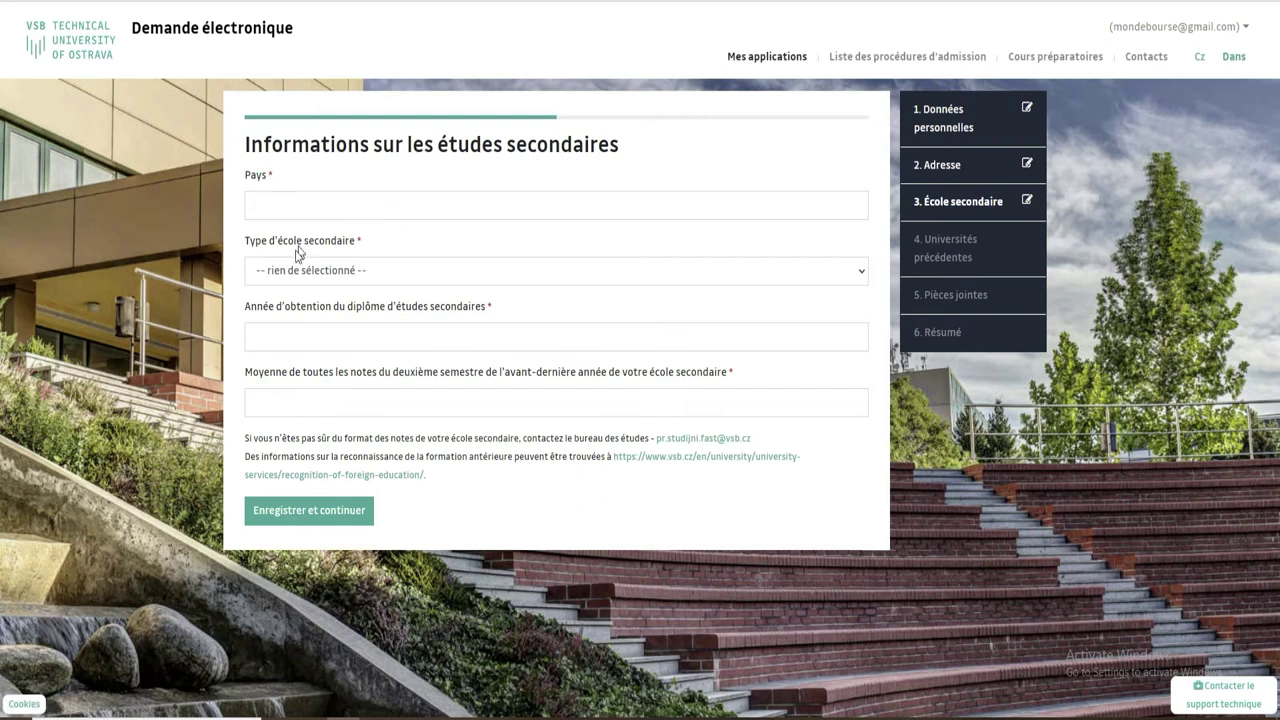
# Choose lycée as the secondary school type.
pyautogui.click(363, 203)
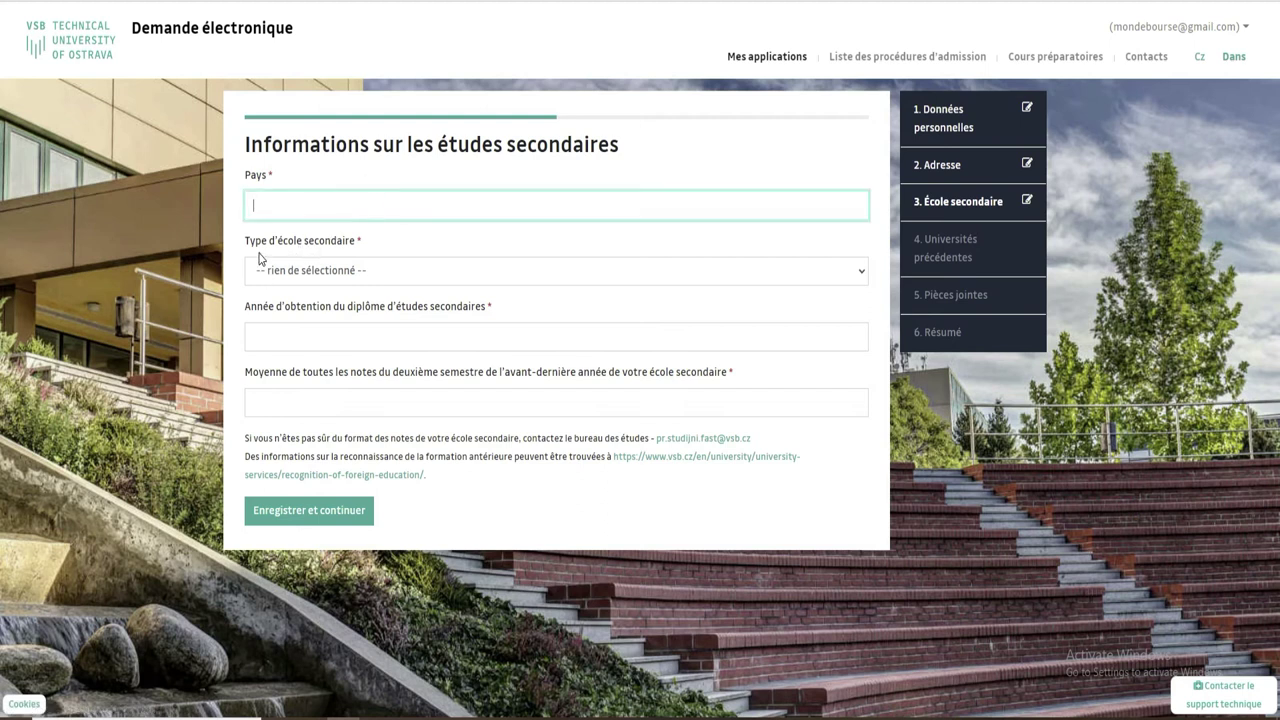
pyautogui.click(356, 271)
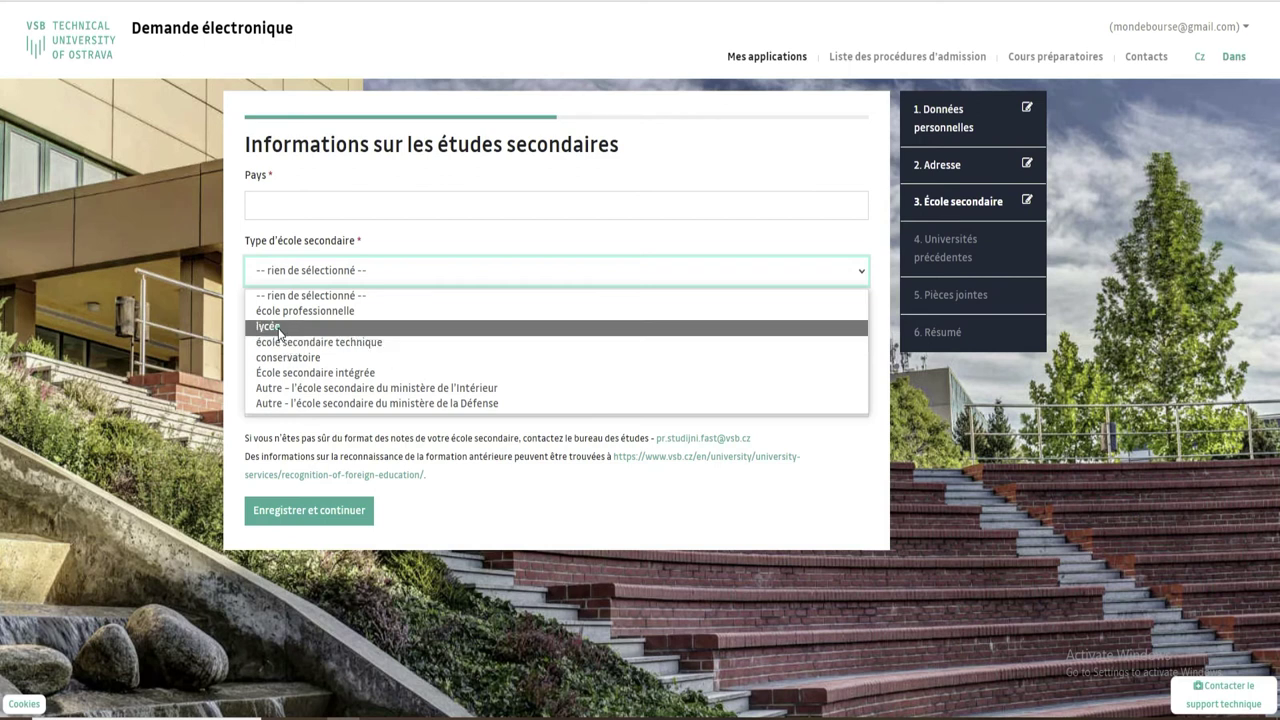
pyautogui.click(279, 328)
pyautogui.click(322, 337)
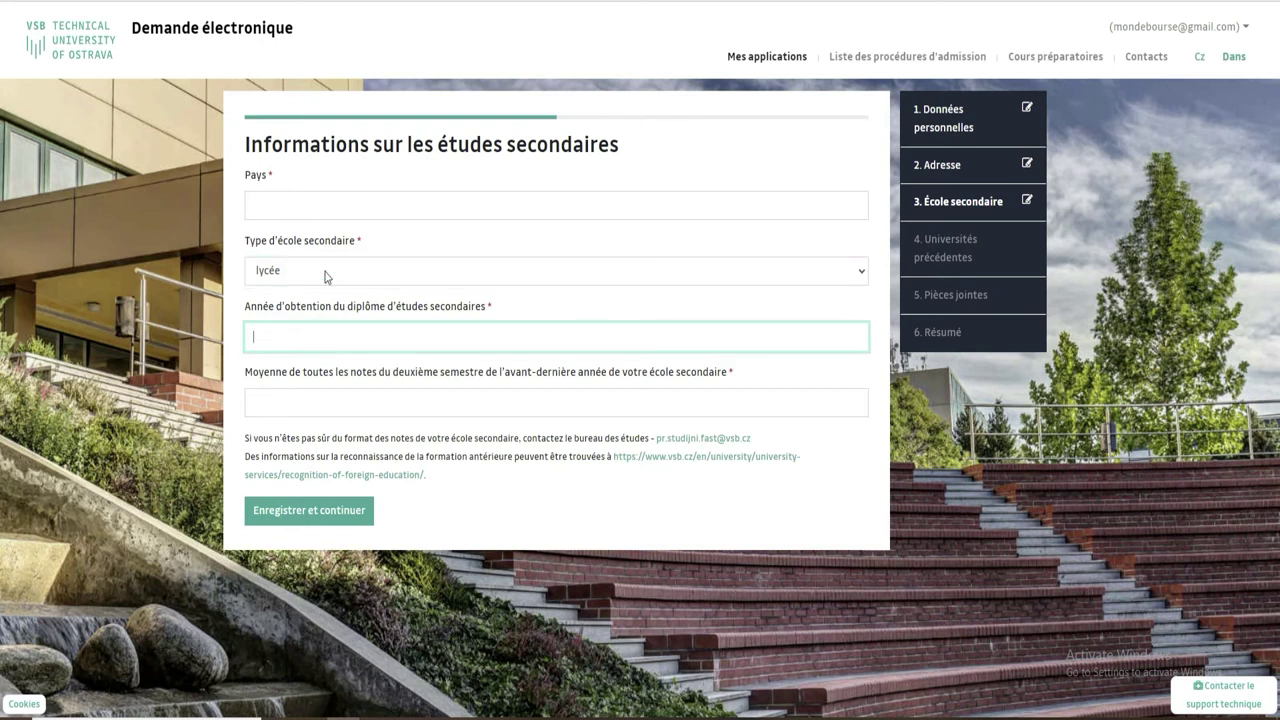
# Set the secondary school country to République de Côte d'Ivoire from the 'cote' suggestions.
pyautogui.click(342, 200)
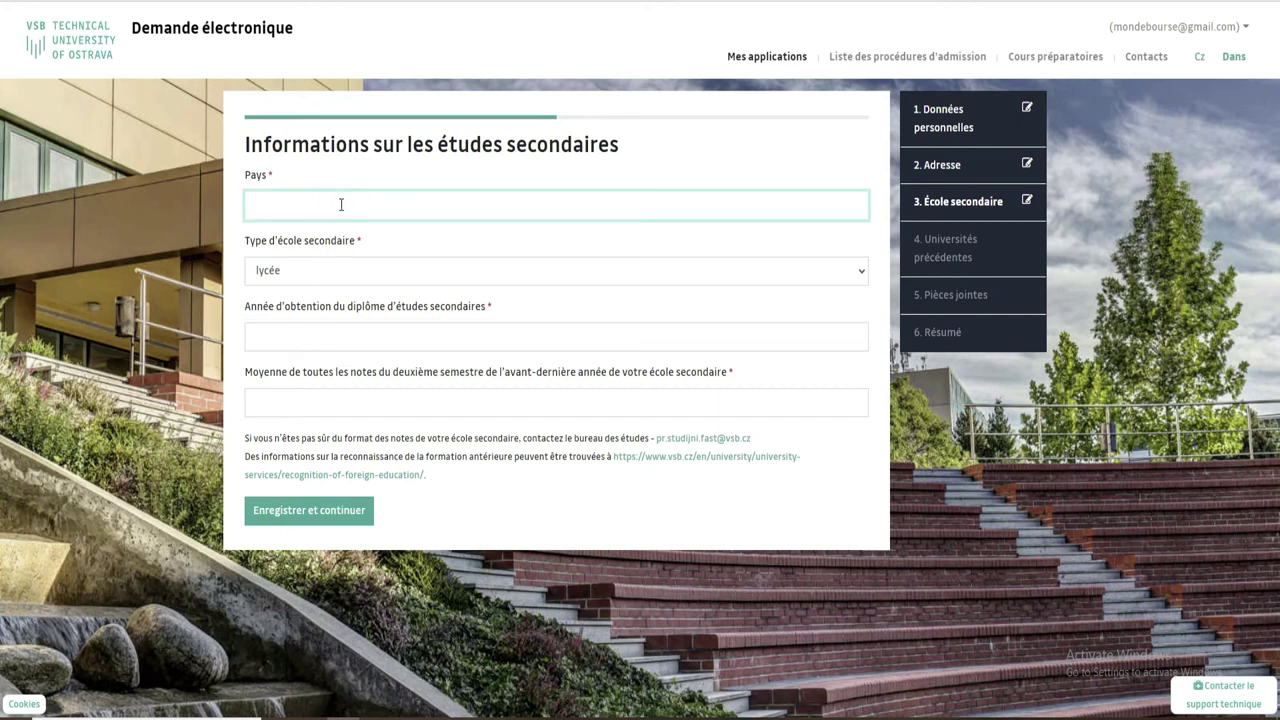
pyautogui.write('cote')
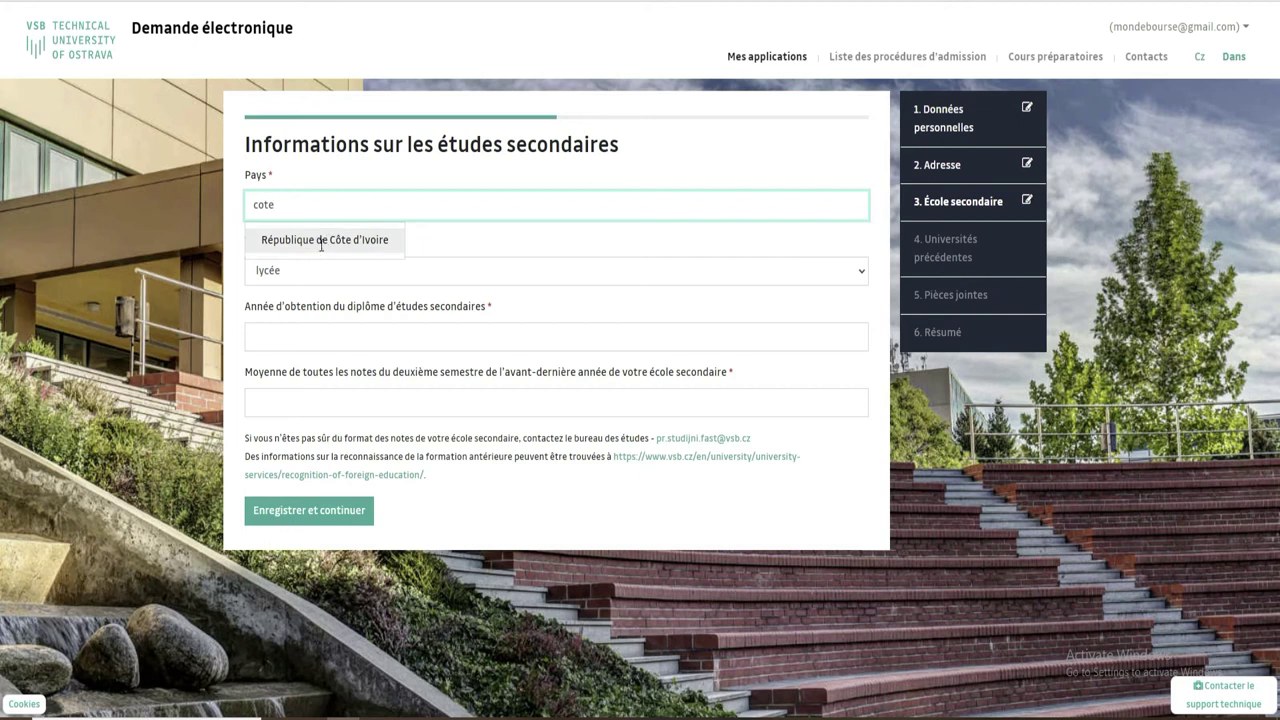
pyautogui.click(322, 240)
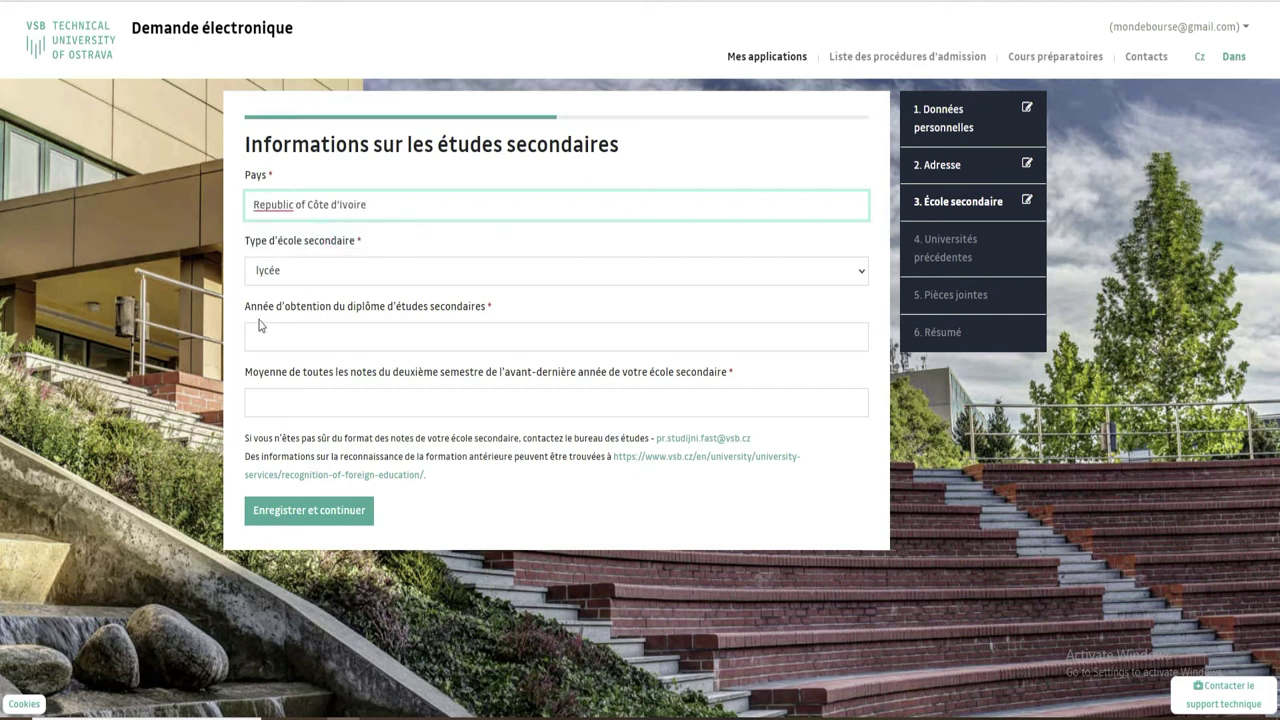
pyautogui.click(304, 335)
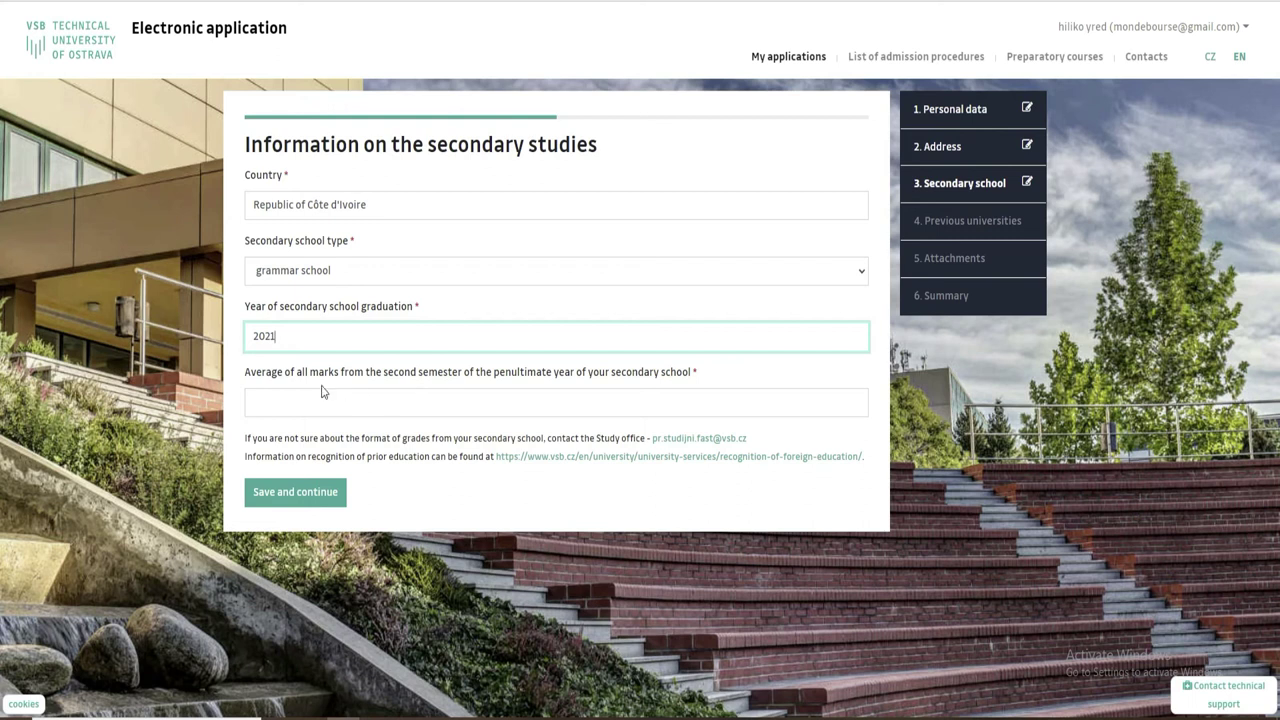
# Translate the page into French, enter 4 as the Moyenne, and choose Enregistrer et continuer.
pyautogui.rightClick(960, 418)
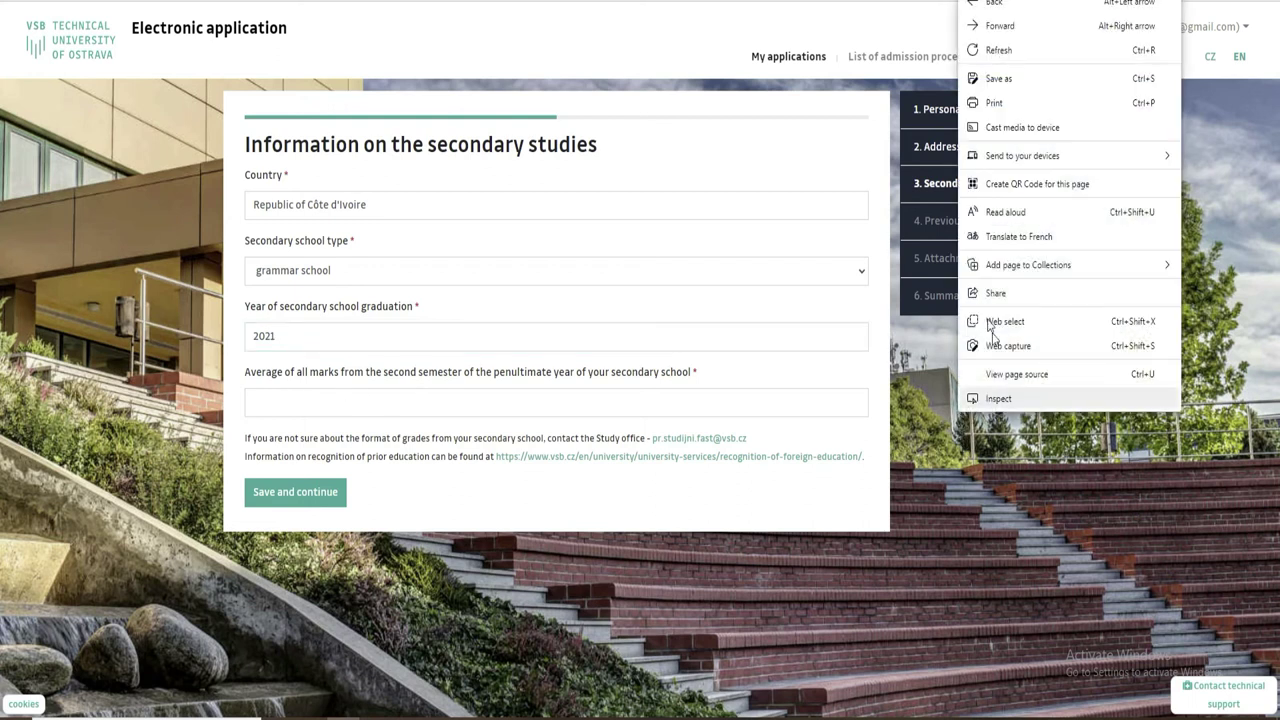
pyautogui.click(1018, 237)
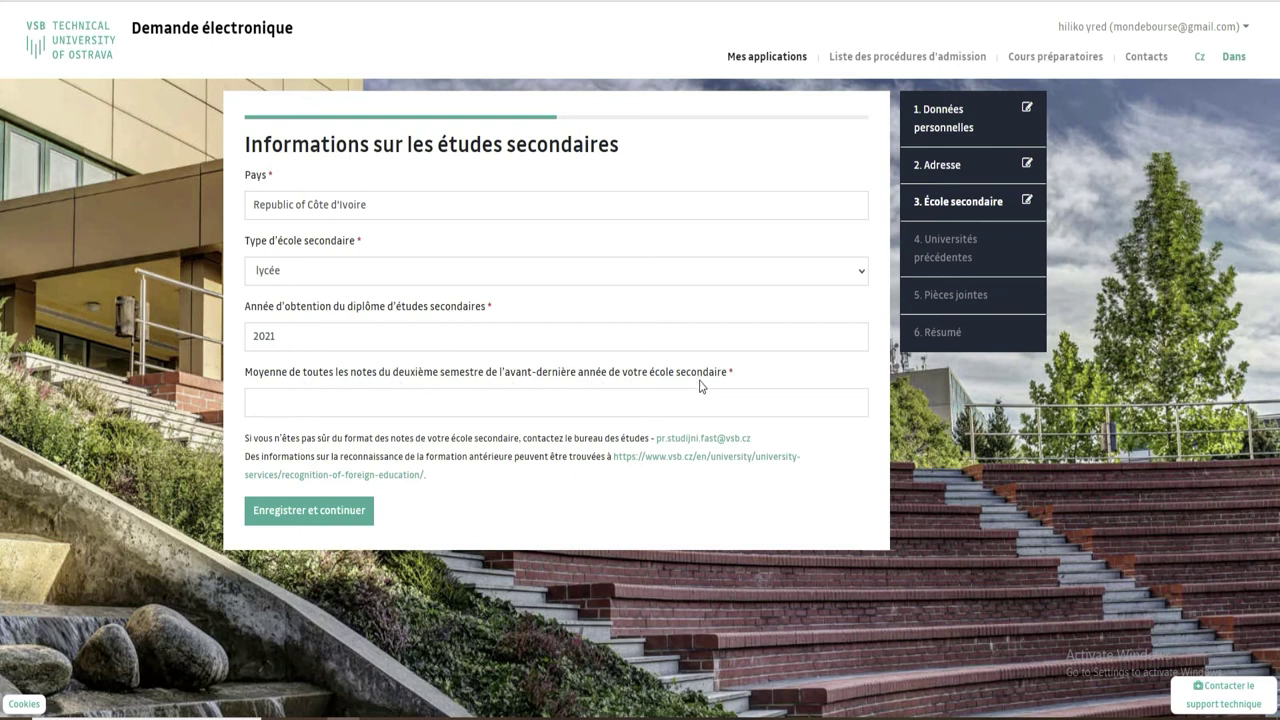
pyautogui.click(416, 401)
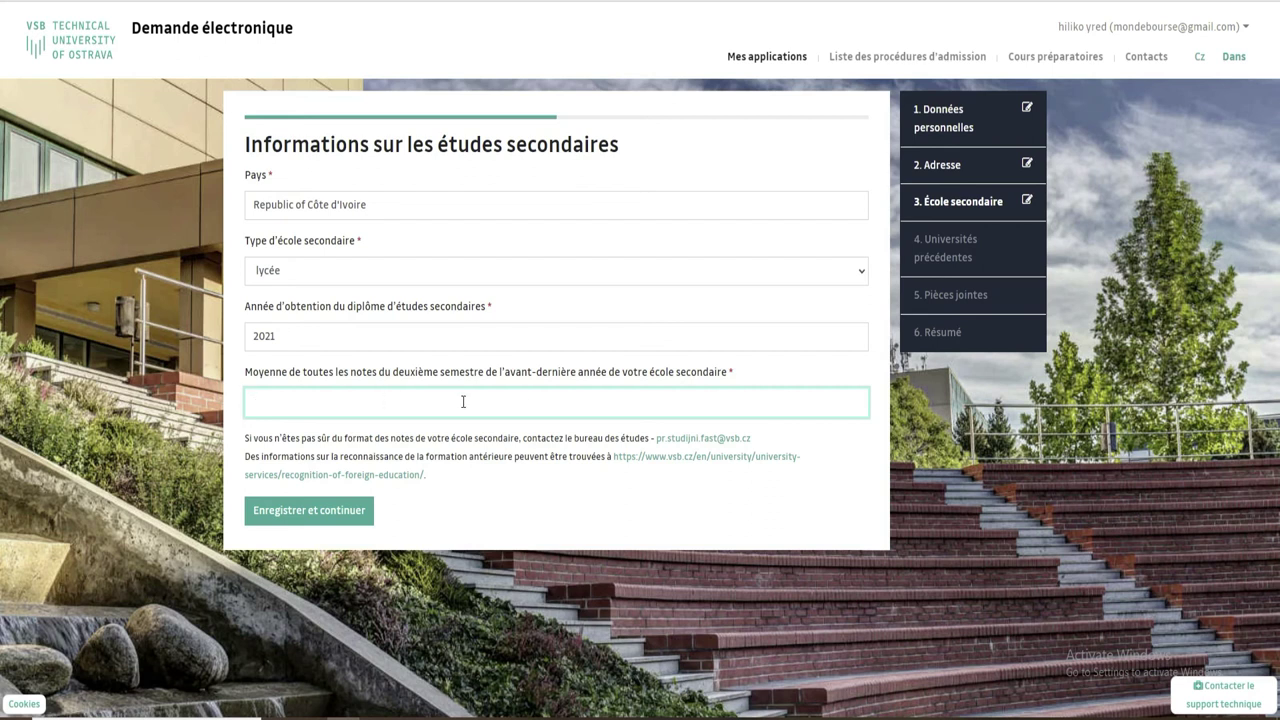
pyautogui.write('4')
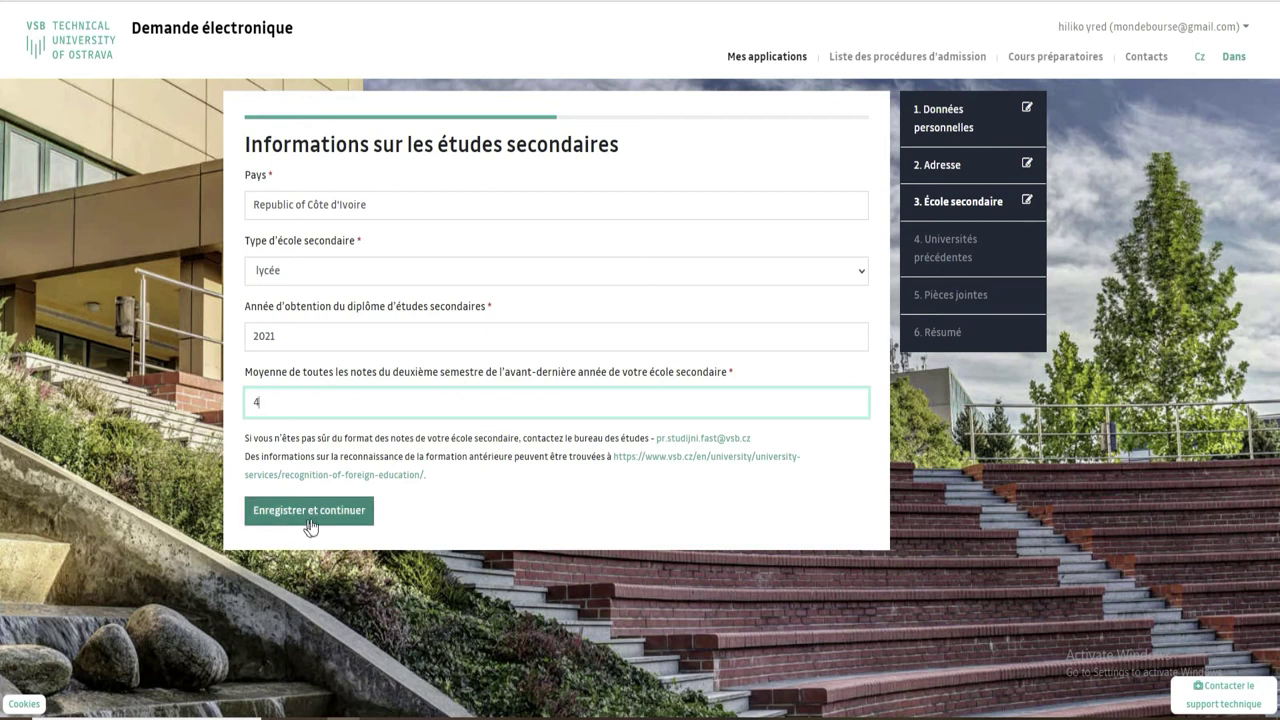
pyautogui.click(333, 514)
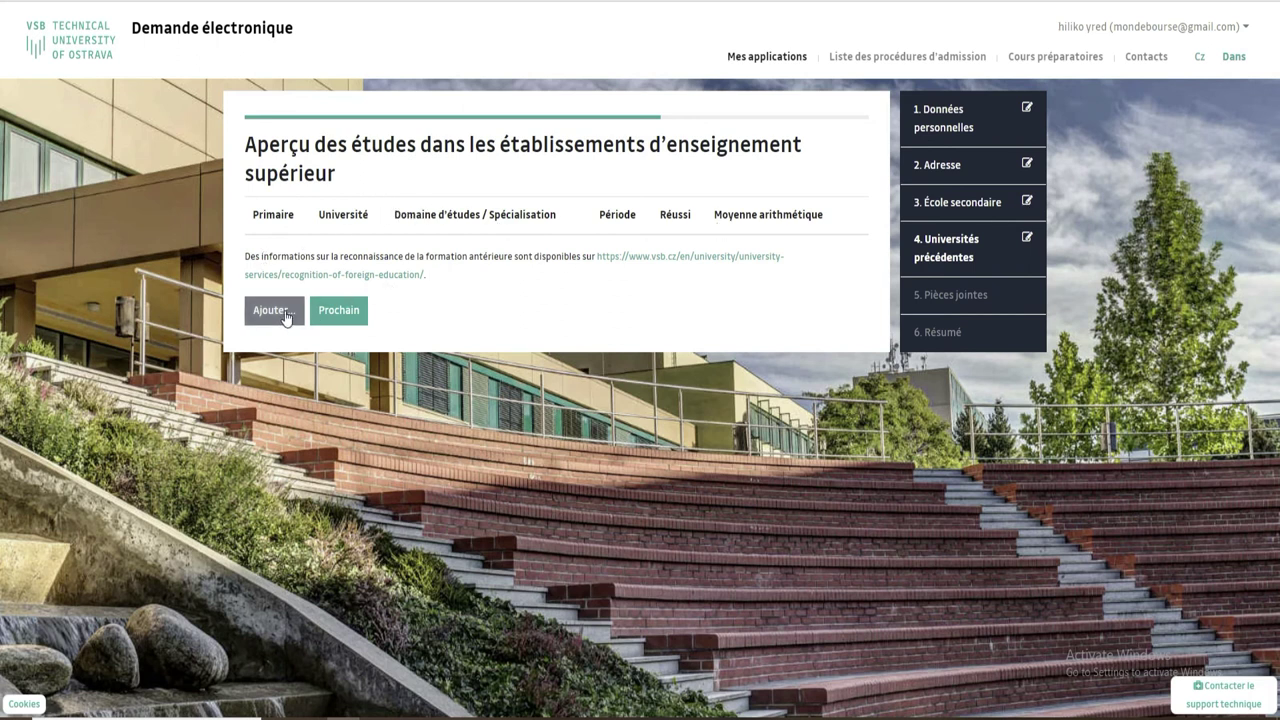
# Continue past the empty higher-education overview with Prochain.
pyautogui.click(339, 311)
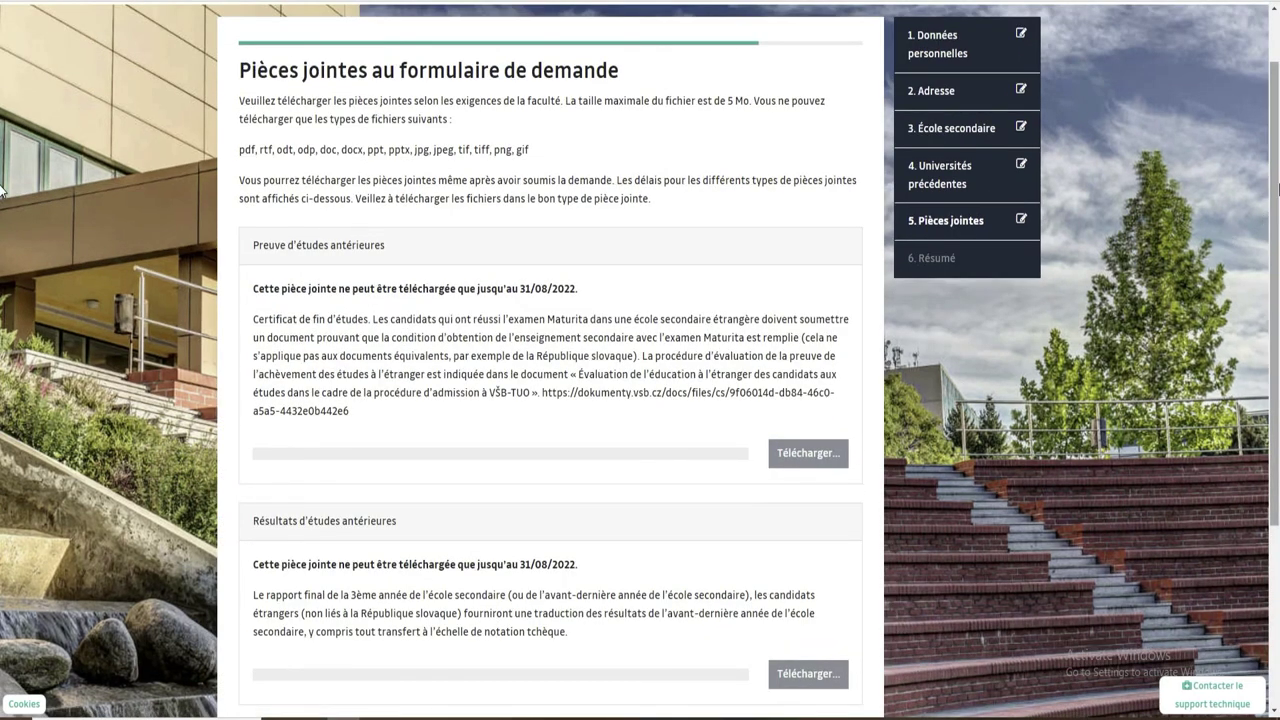
# Highlight the 5 Mo size limit and the allowed file-type list on the Pièces jointes page.
pyautogui.scroll(-3, 2, 190)
pyautogui.scroll(4, 4, 390)
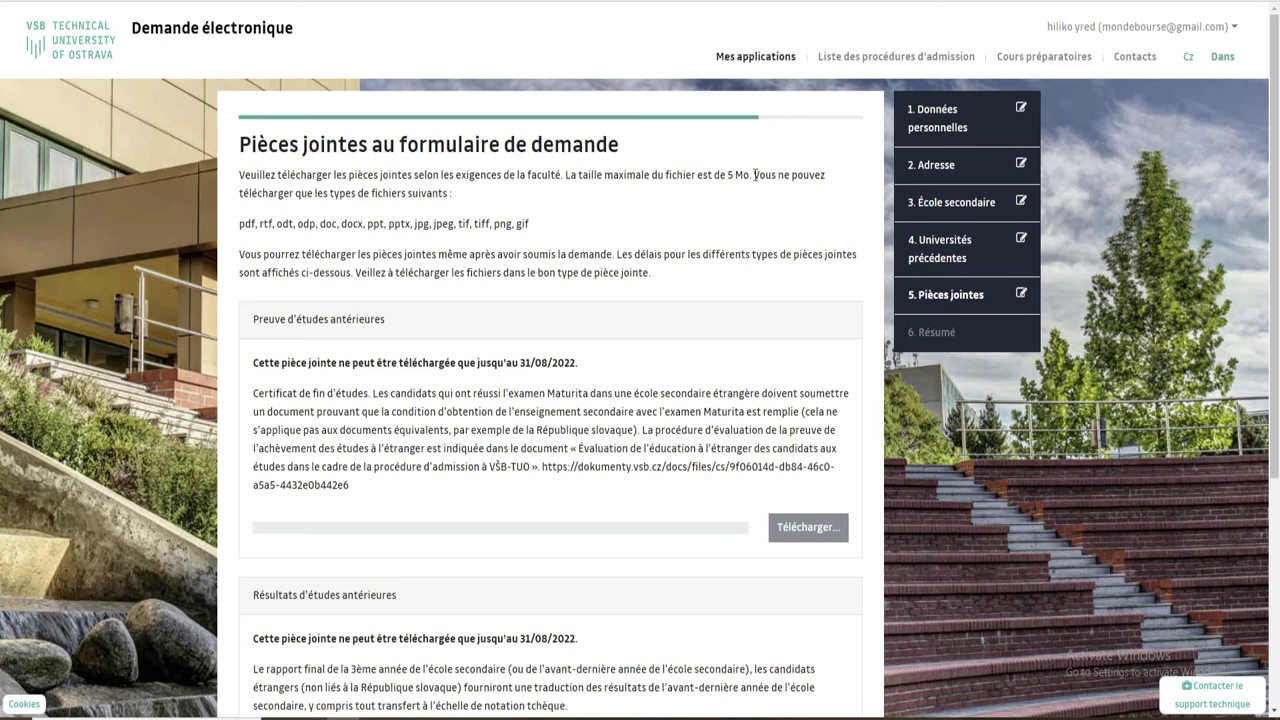
pyautogui.moveTo(749, 172); pyautogui.dragTo(734, 176)
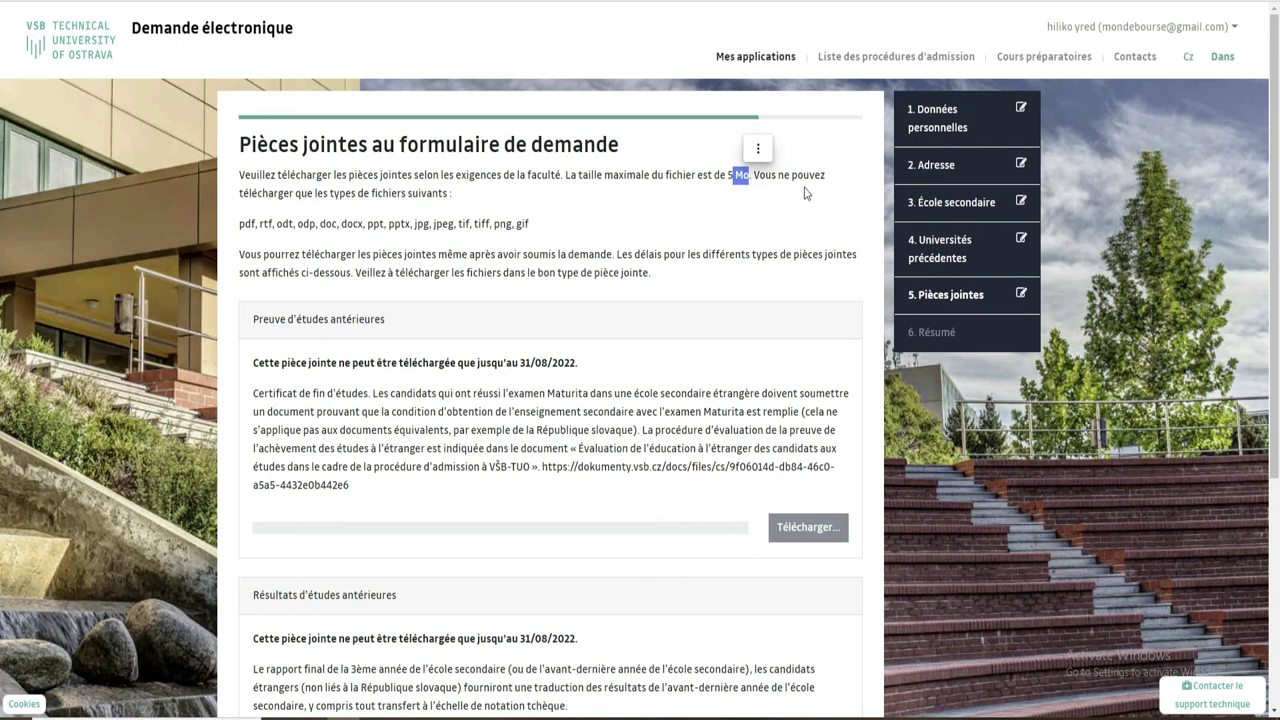
pyautogui.moveTo(240, 223); pyautogui.dragTo(570, 226)
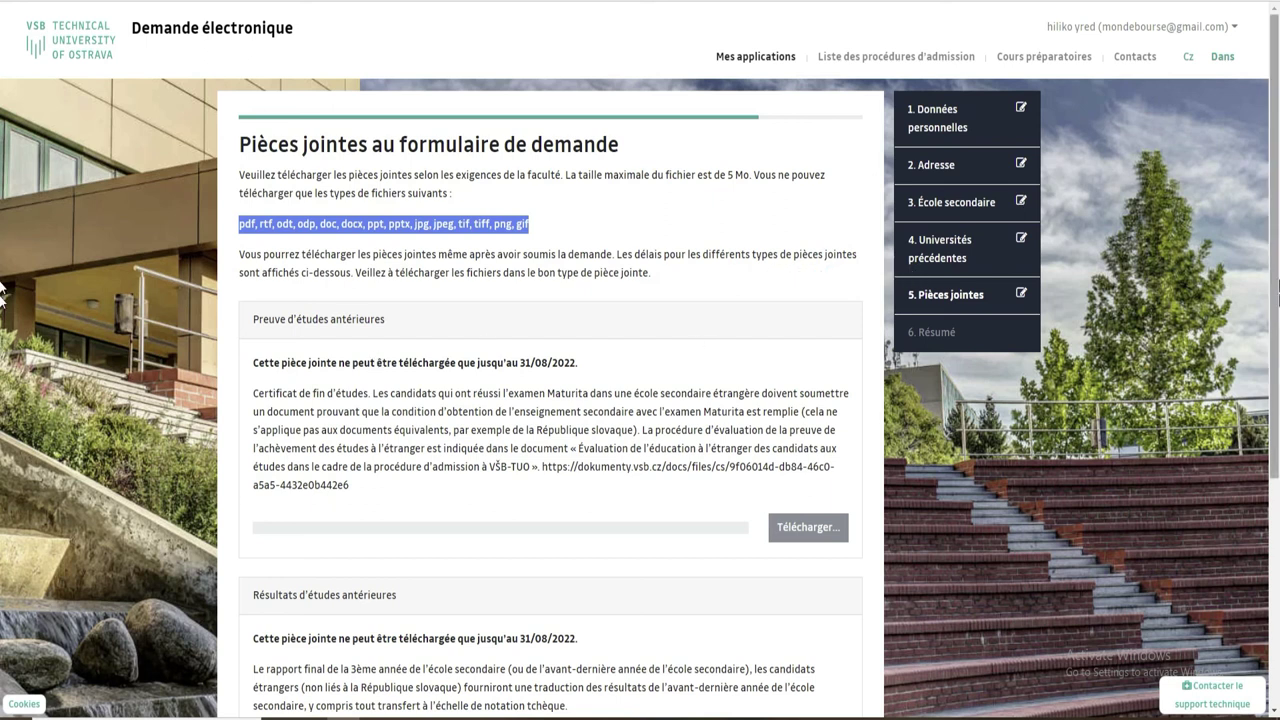
pyautogui.scroll(-3, 3, 300)
pyautogui.scroll(1, 3, 468)
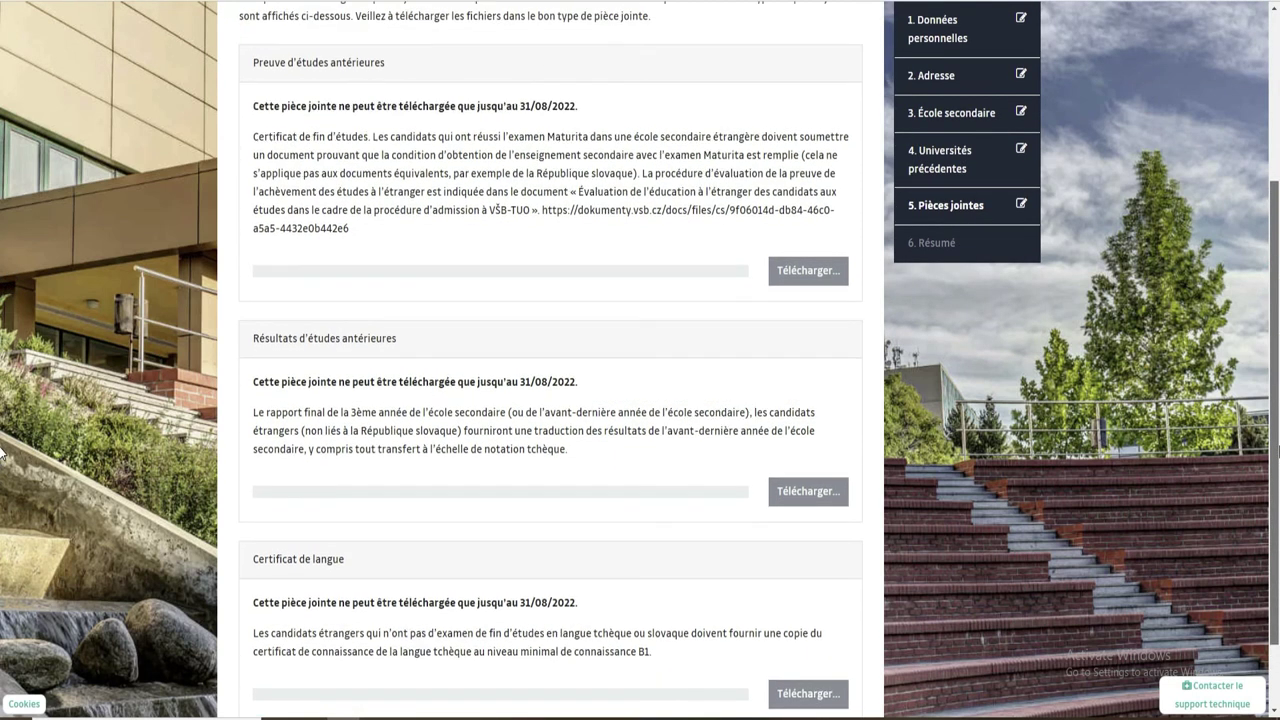